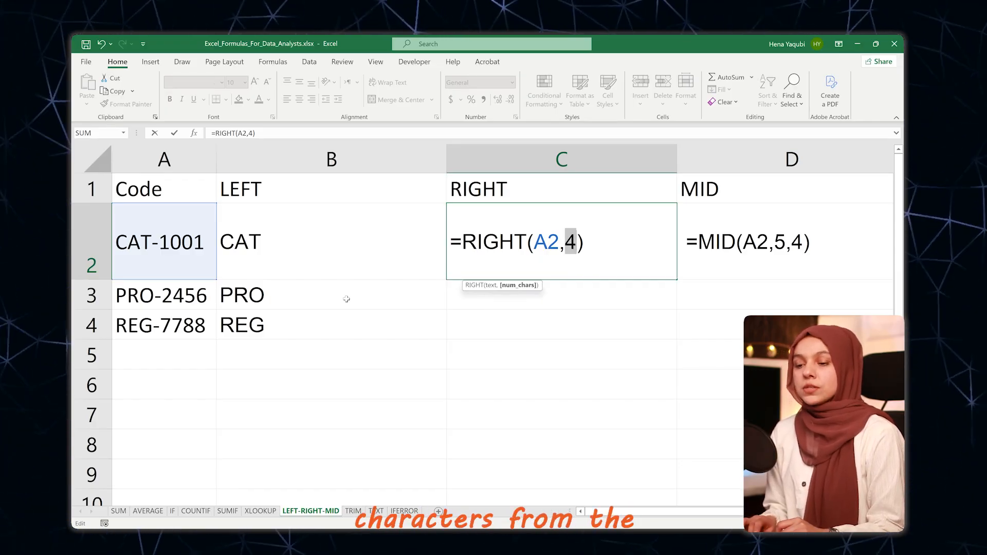
Step: Enter =RIGHT(A2,4) in C2 and fill it down through C4
click(594, 247)
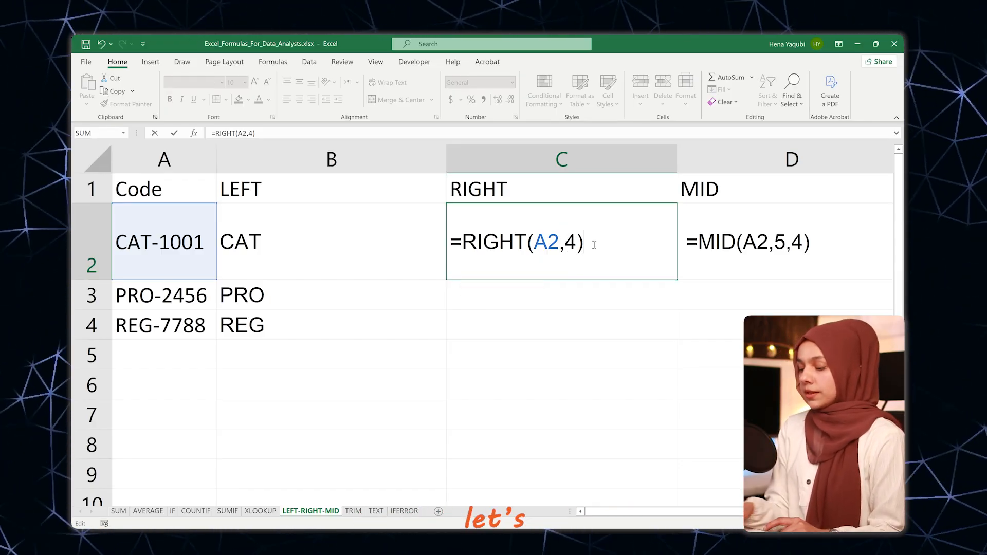
key(Return)
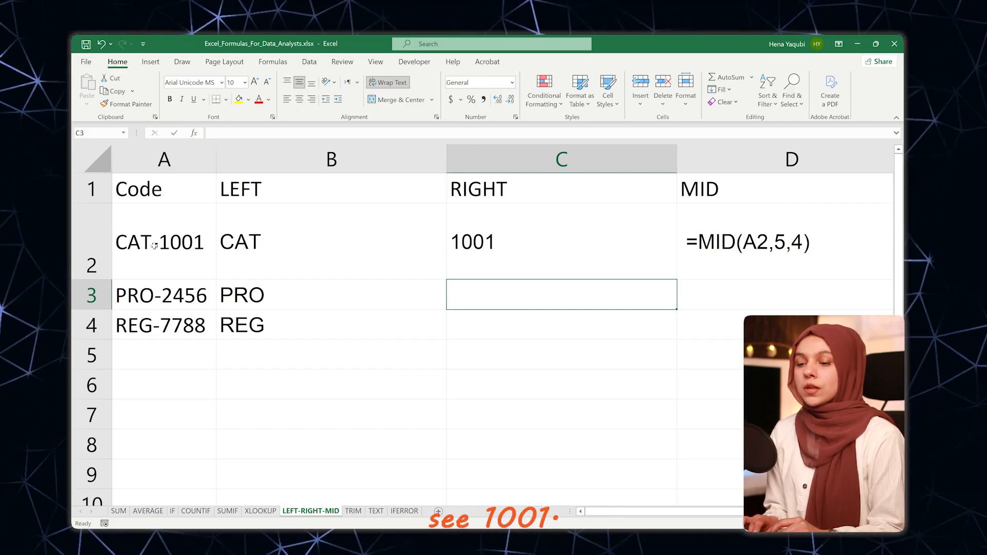
click(524, 265)
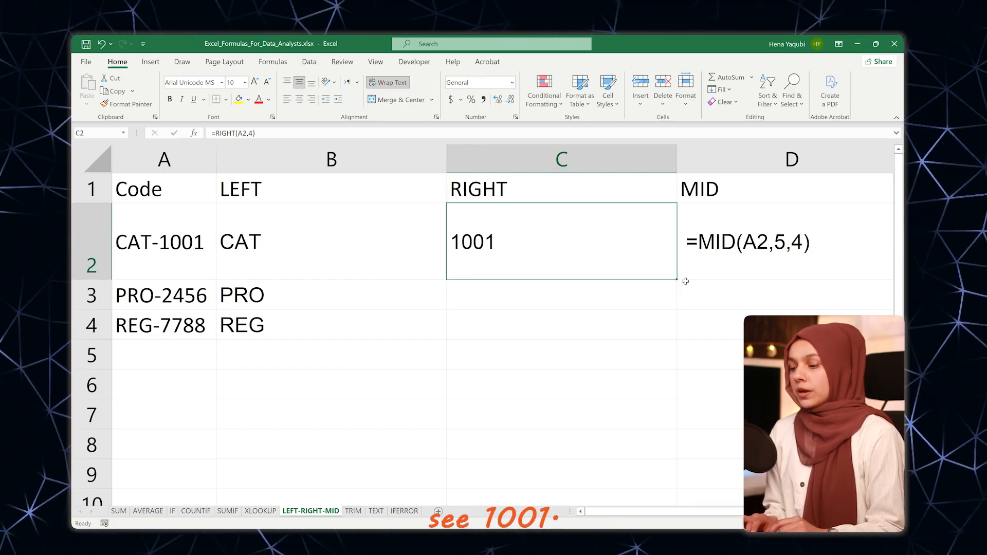
drag(677, 280, 650, 346)
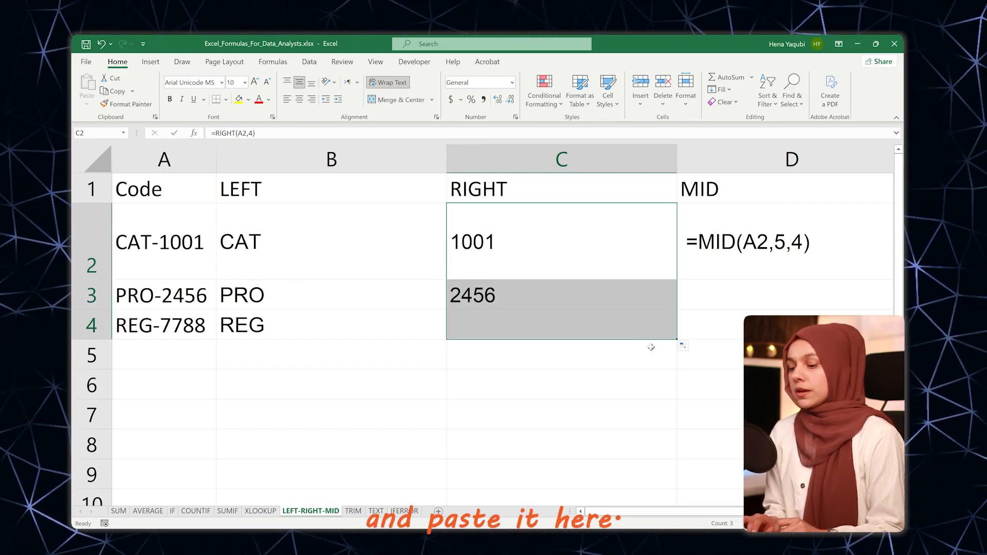
click(514, 300)
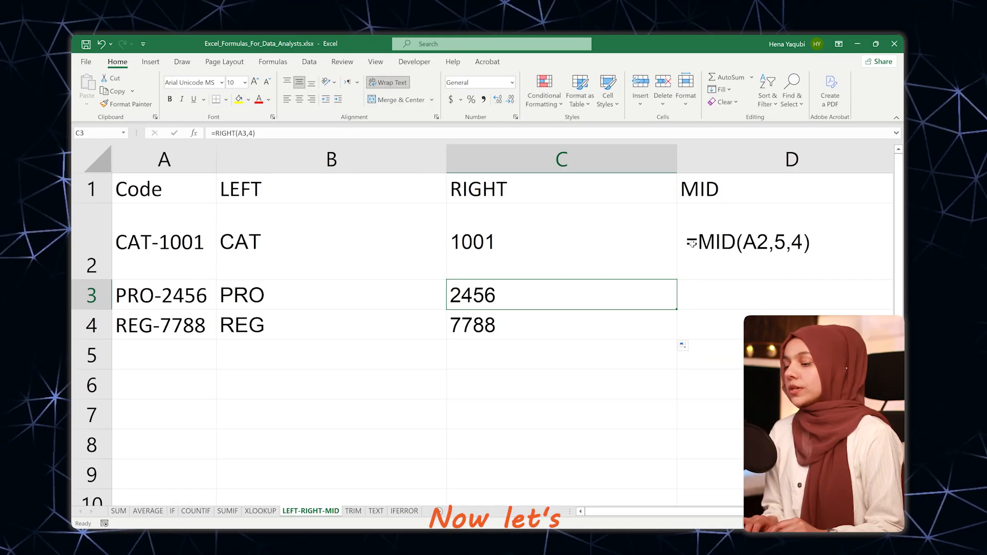
Step: Remove the leading space before the formula in D2 and enter it as =MID(A2,5,4)
click(694, 240)
double_click(693, 239)
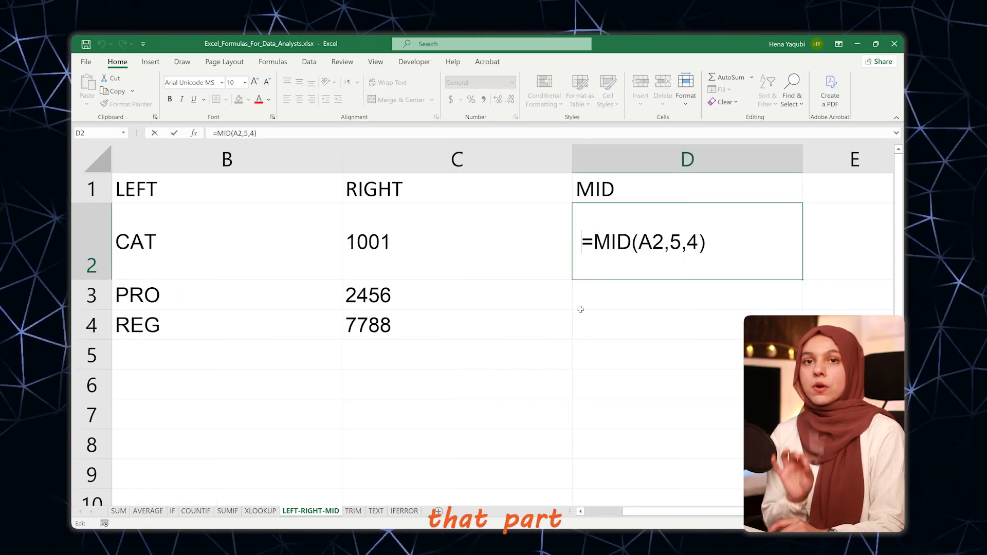
key(BackSpace)
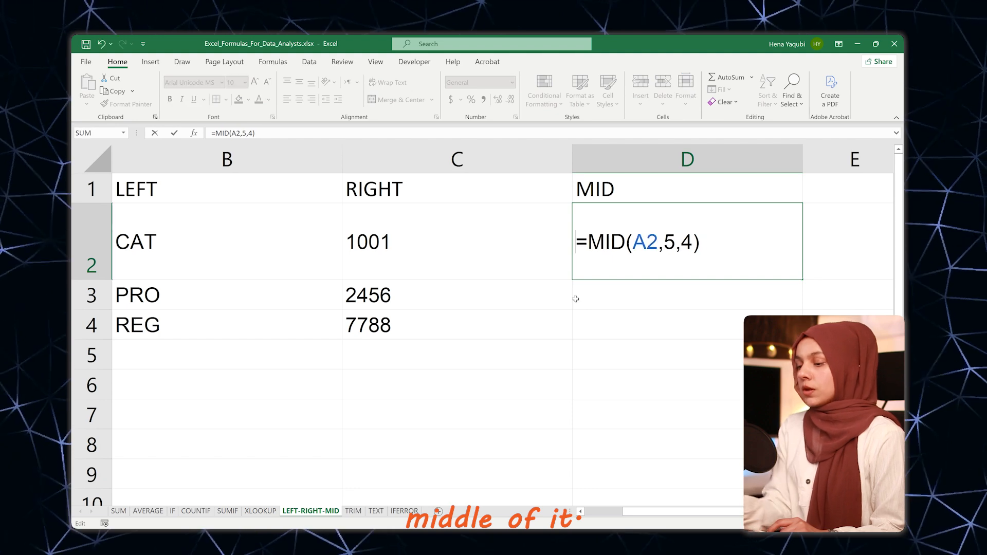
scroll(600, 290, left, 2)
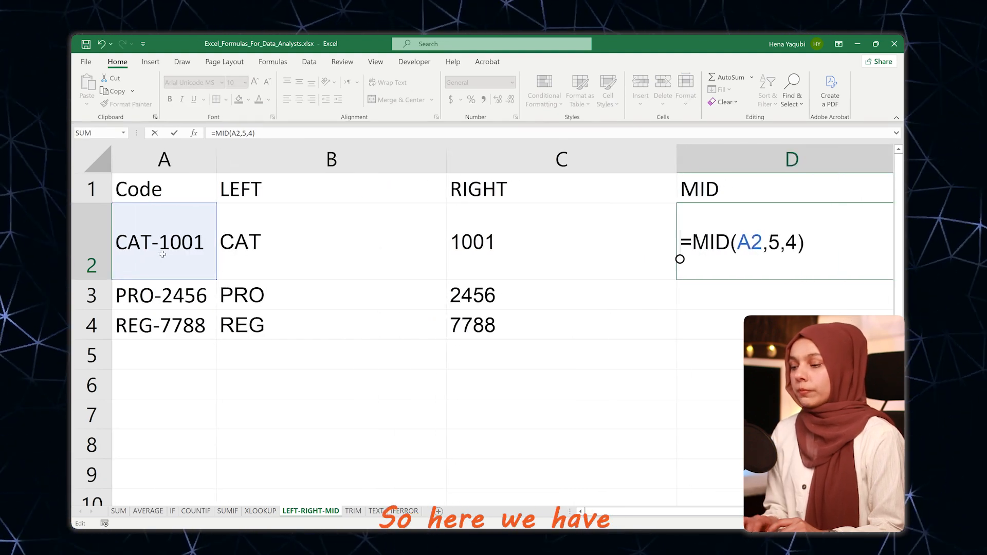
double_click(753, 244)
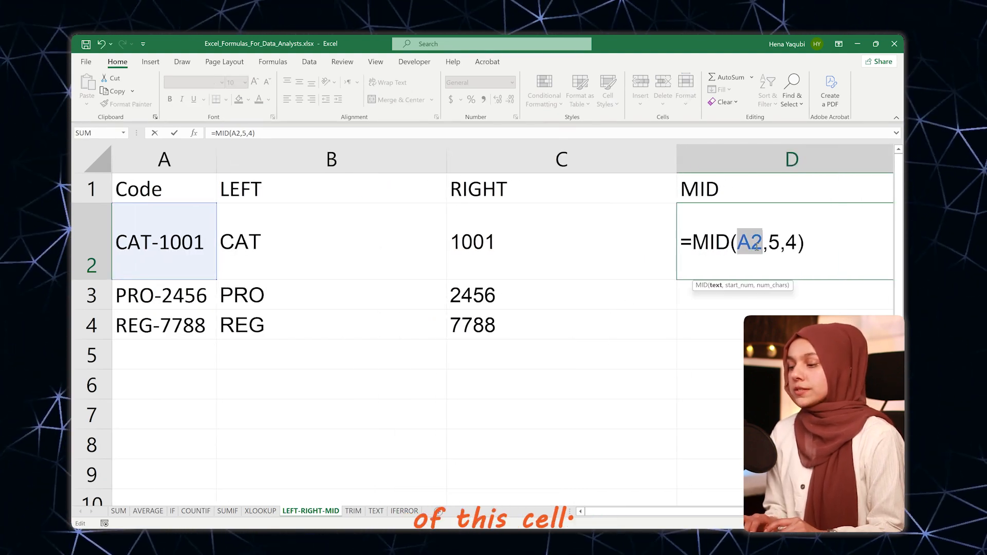
double_click(774, 243)
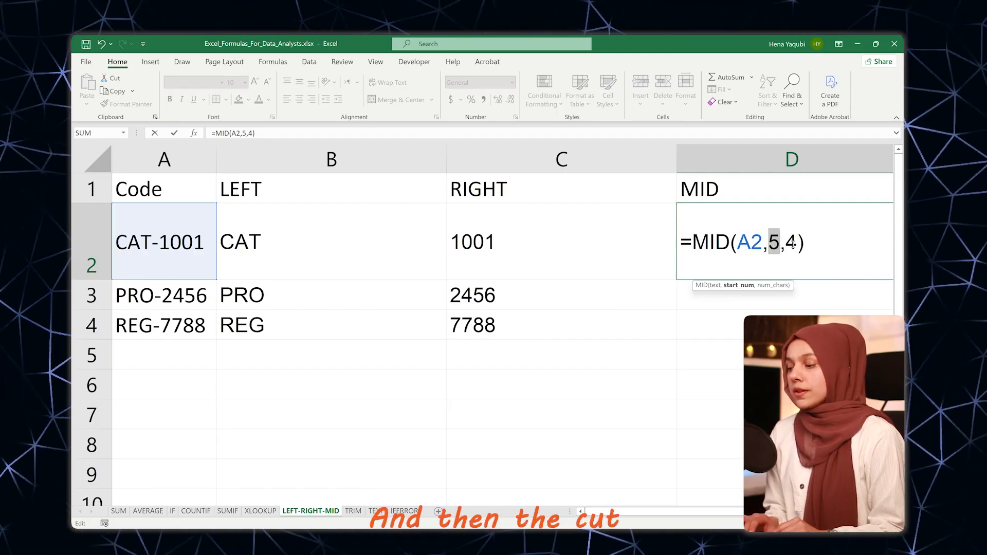
double_click(792, 243)
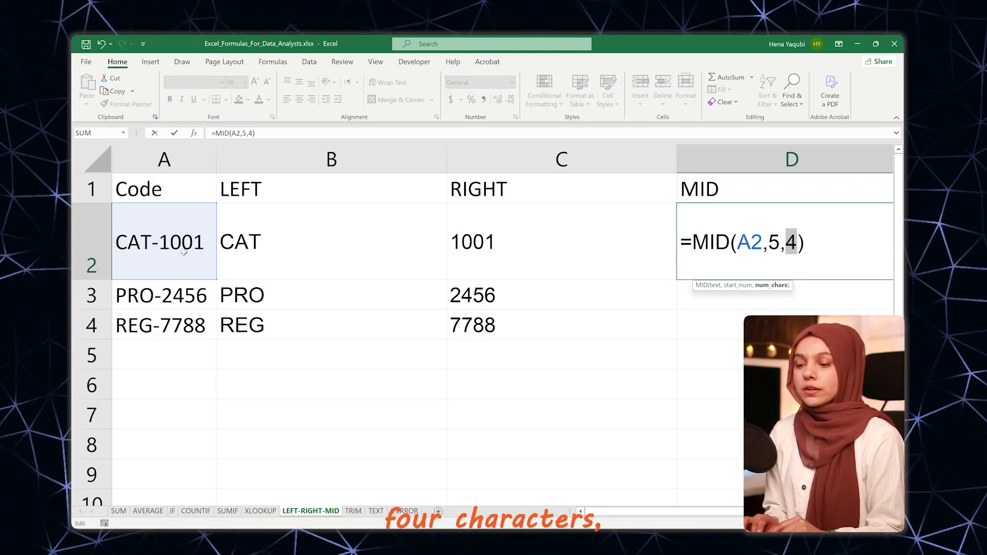
key(Return)
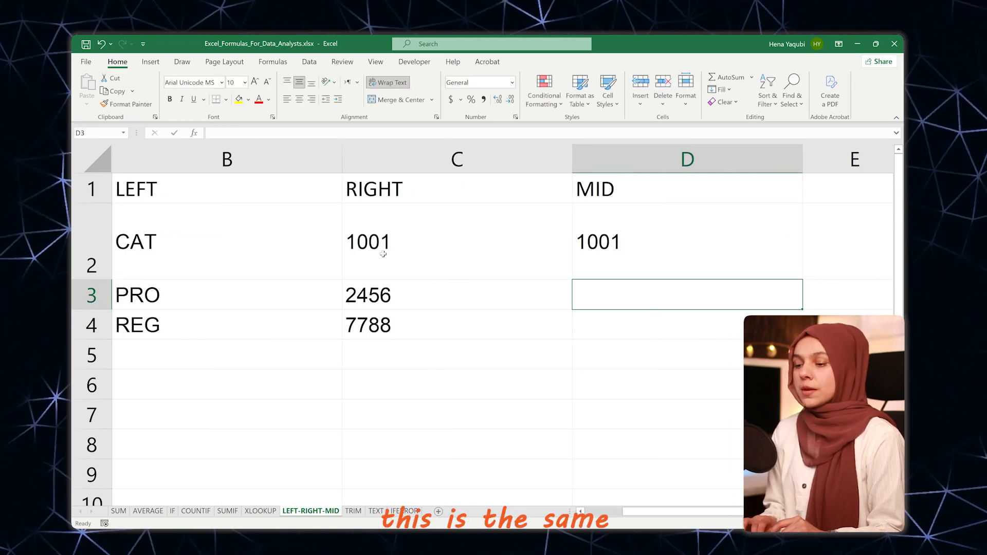
scroll(466, 316, left, 1)
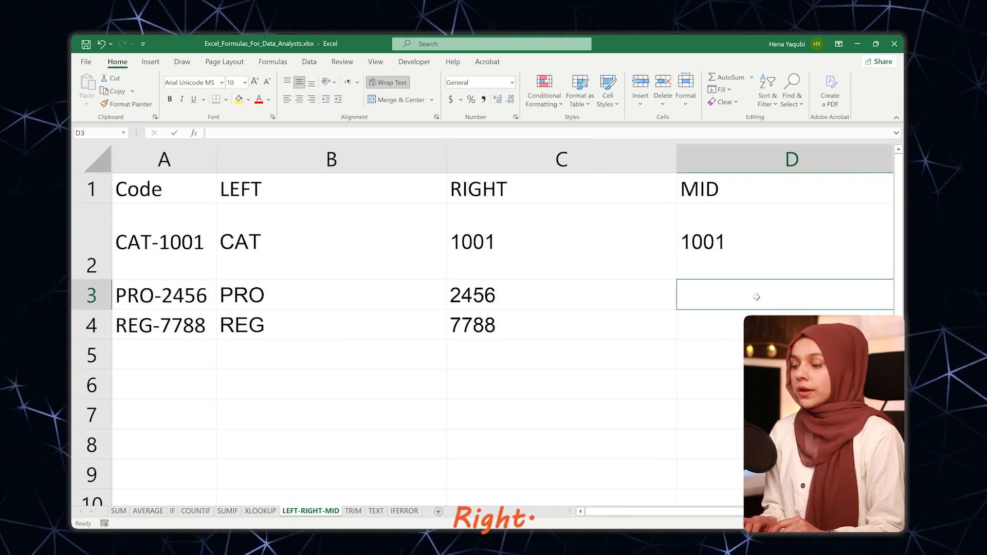
Step: Change the D2 formula to =MID(A2,4,2), extracting two characters from the fourth position
double_click(709, 243)
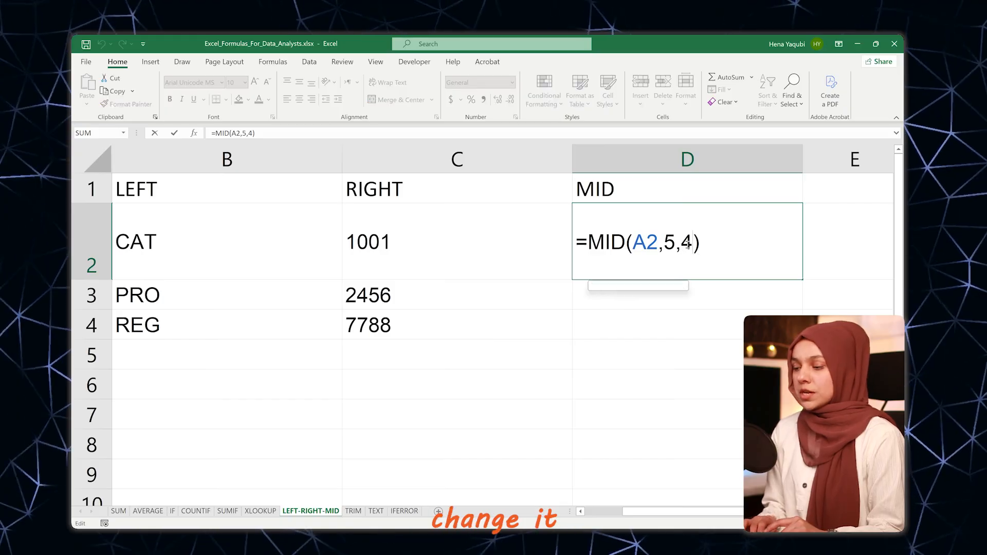
click(693, 244)
key(BackSpace)
text(2)
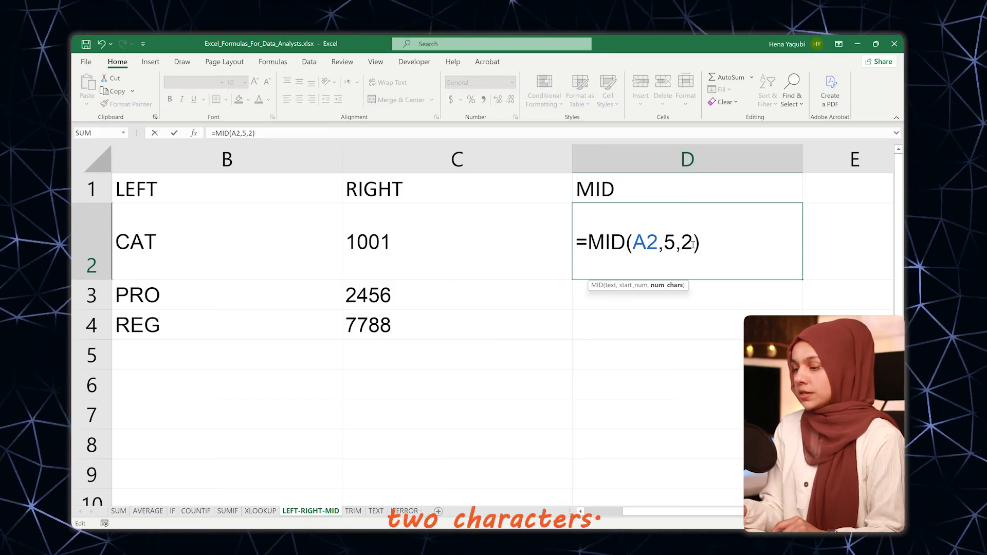
key(BackSpace)
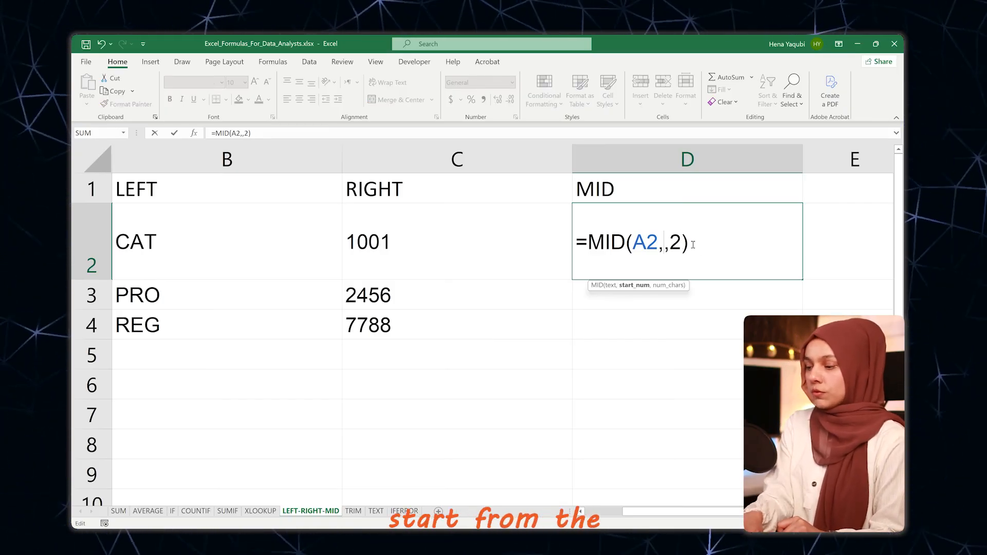
text(4)
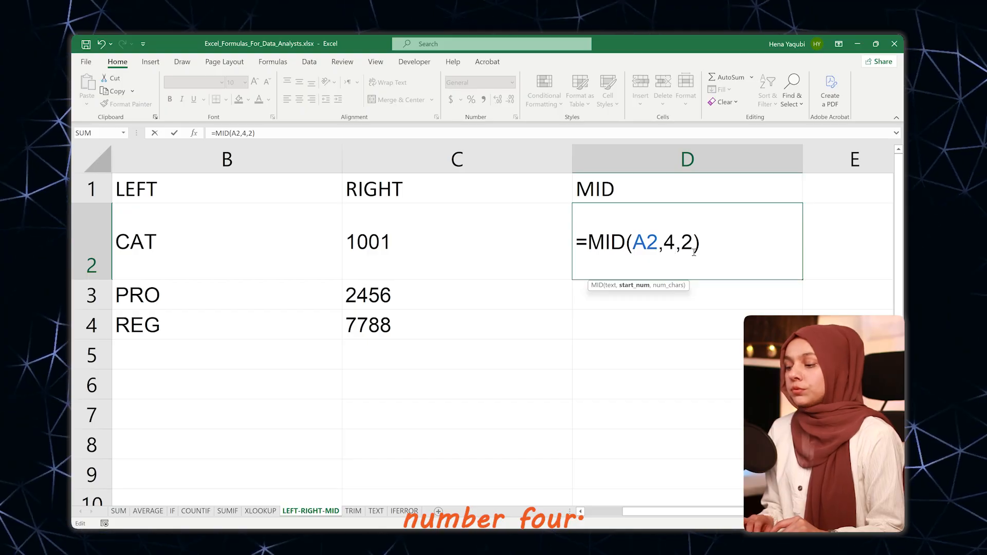
click(701, 242)
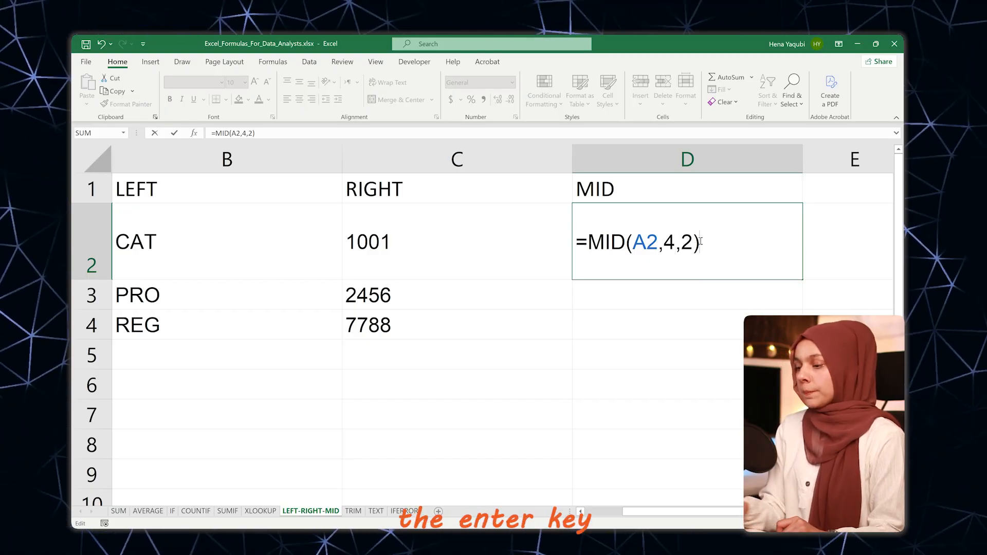
key(Return)
scroll(679, 251, left, 3)
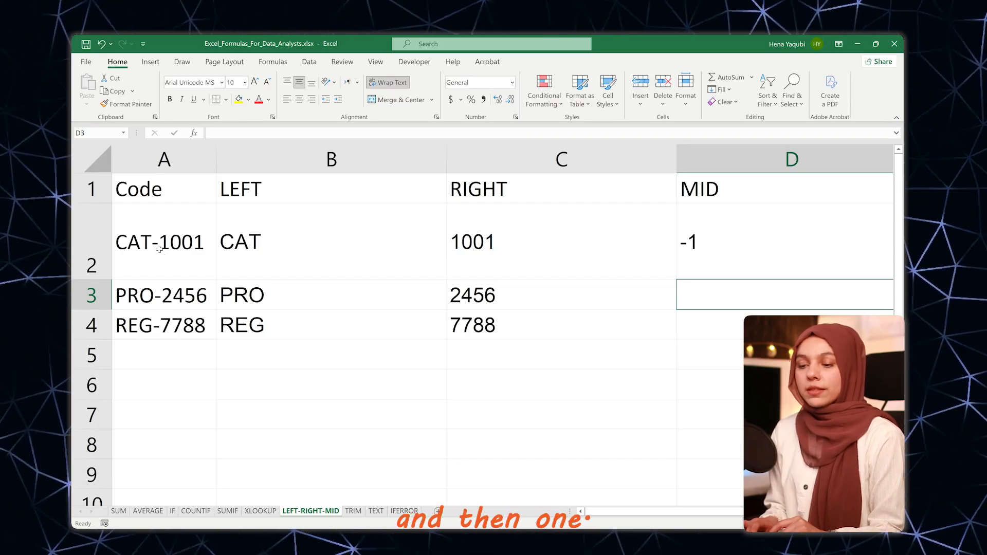
Step: Fill the MID formula from D2 down through D5
click(753, 257)
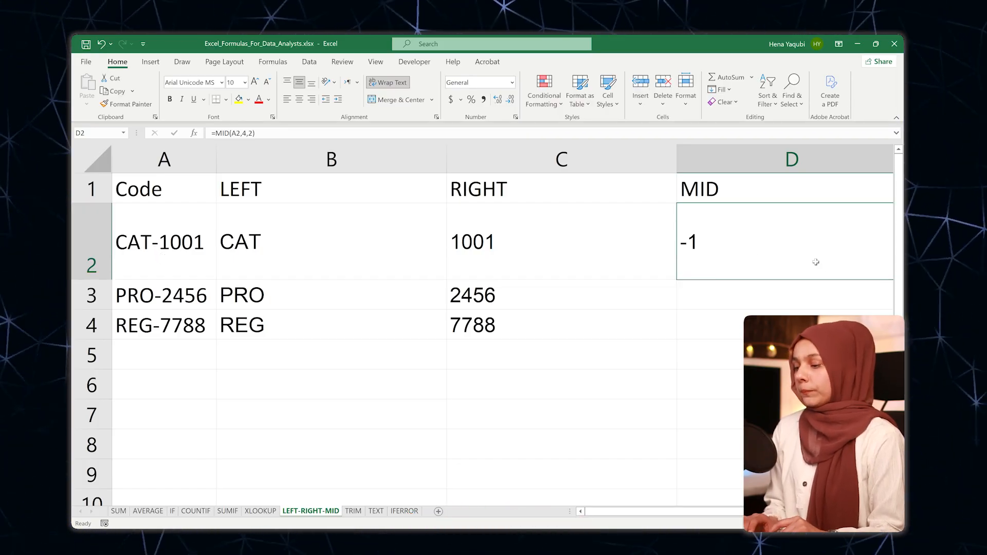
scroll(784, 269, right, 1)
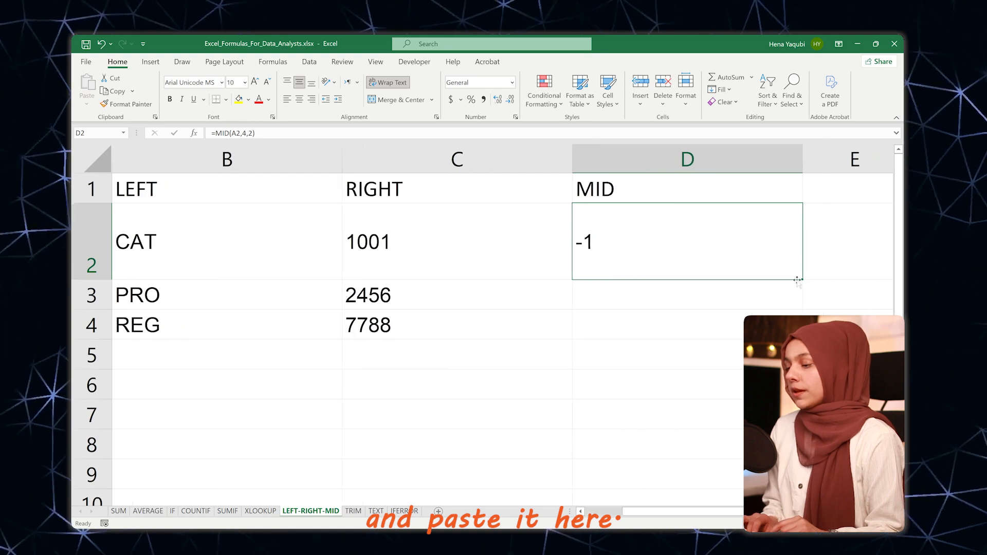
drag(801, 279, 798, 354)
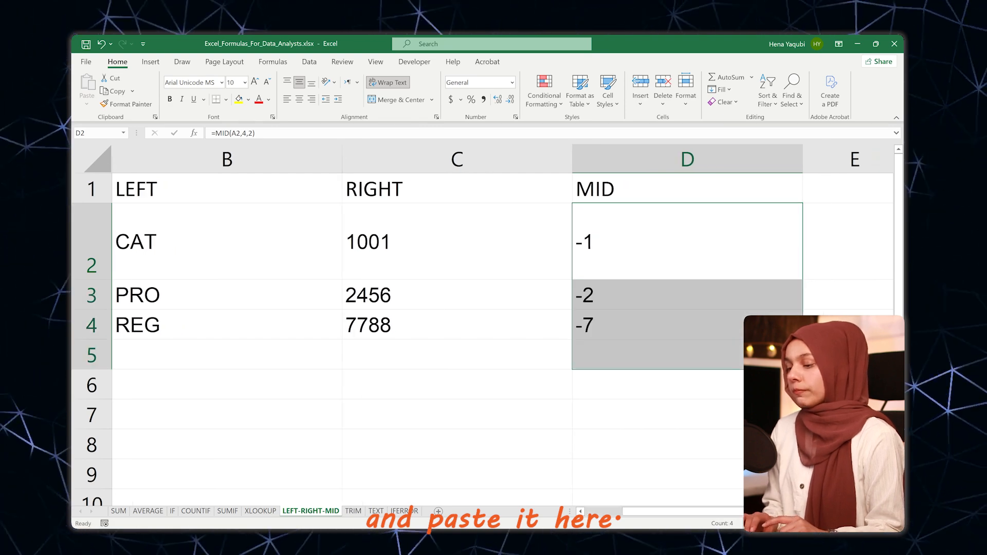
click(648, 353)
scroll(696, 298, left, 1)
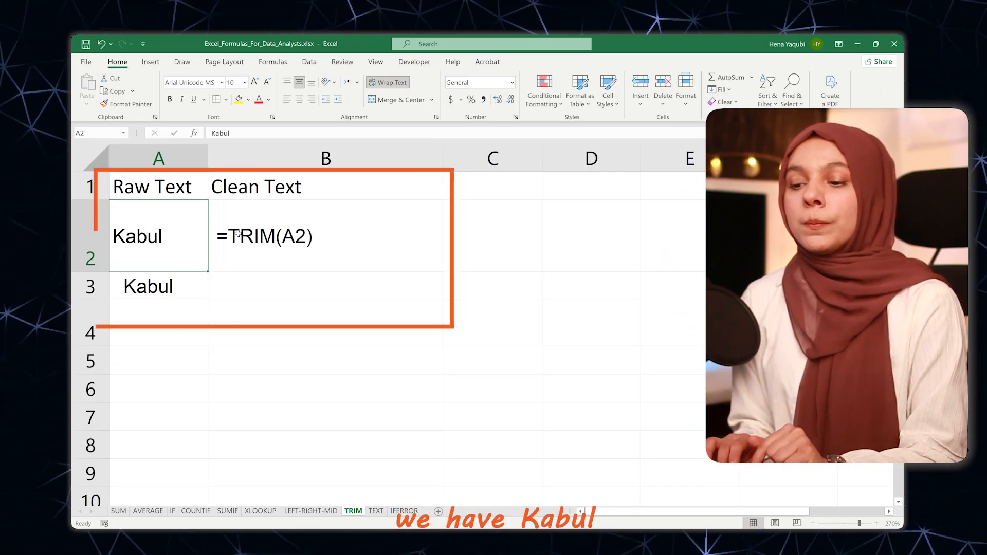
Step: Examine the raw text in A2 and A3 of the TRIM sheet for extra spaces after and before the word
double_click(257, 241)
double_click(181, 216)
drag(178, 215, 113, 215)
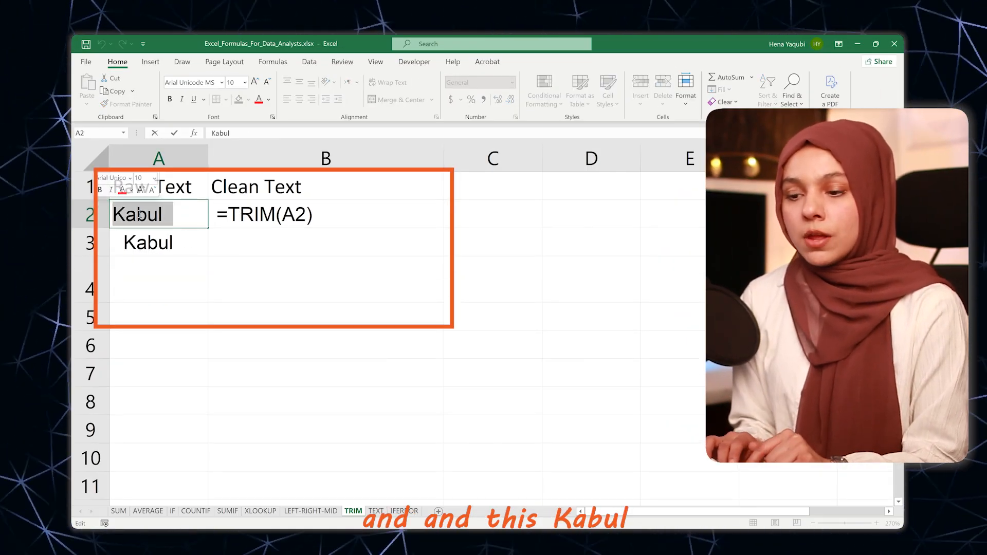
double_click(177, 216)
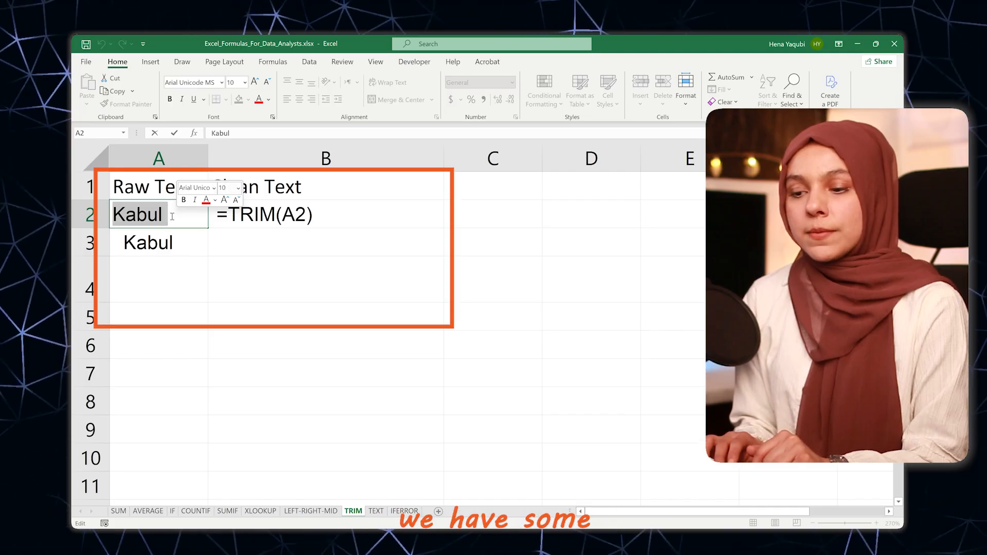
drag(174, 215, 163, 215)
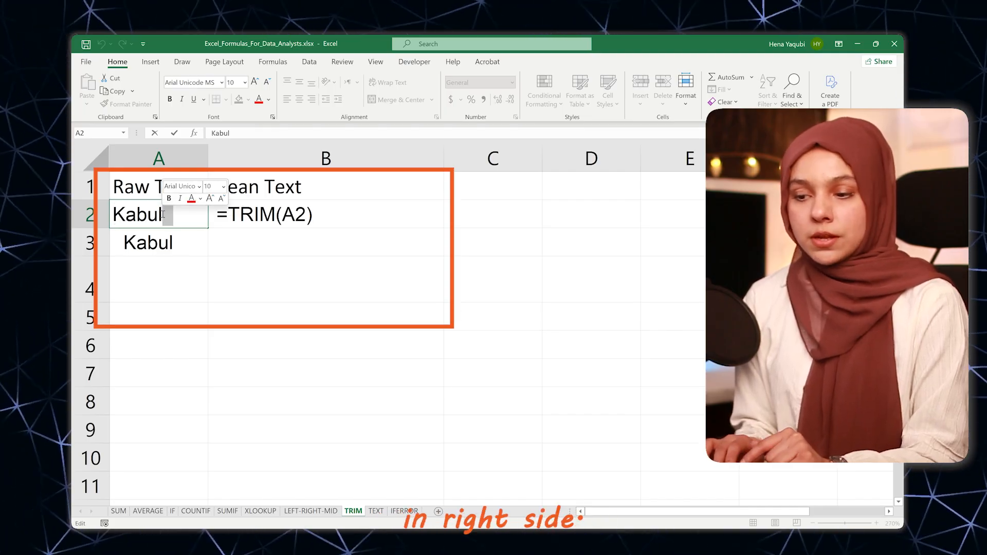
click(154, 244)
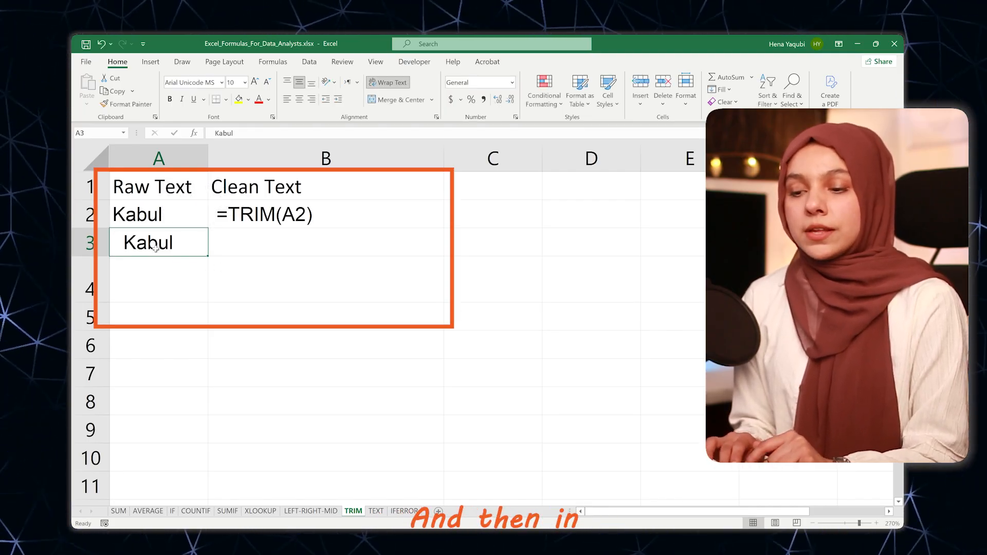
double_click(149, 242)
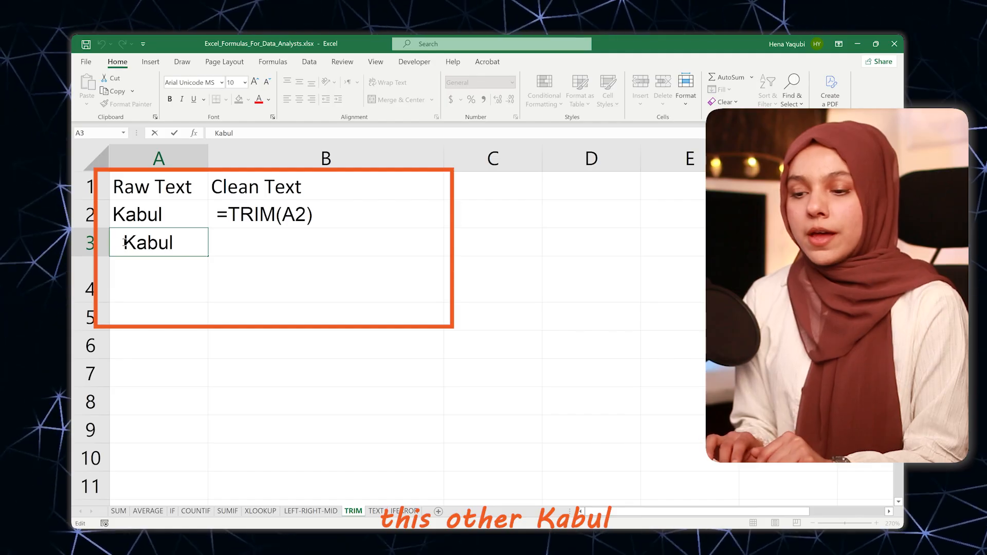
drag(124, 241, 107, 240)
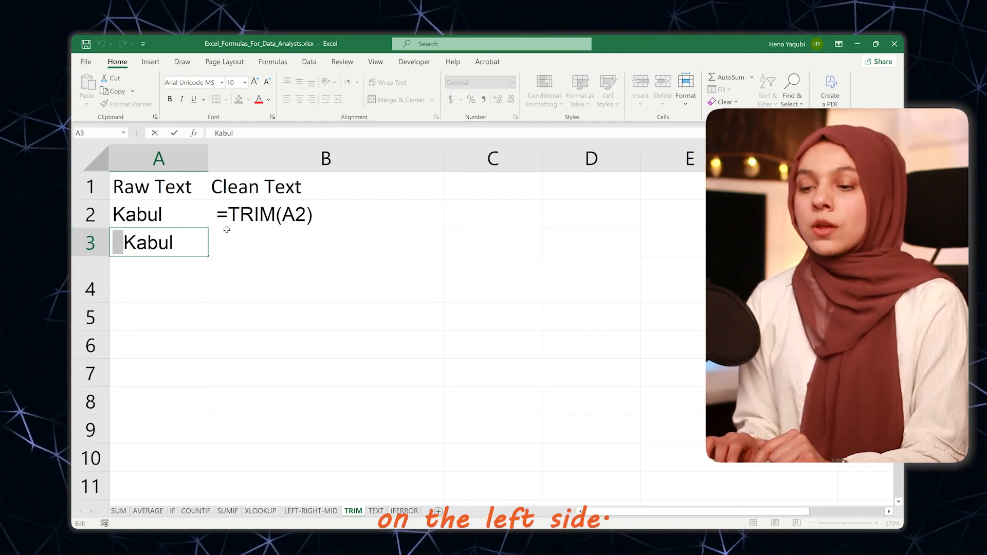
Step: Remove the leading space before the formula in B2 and enter it as =TRIM(A2)
click(237, 217)
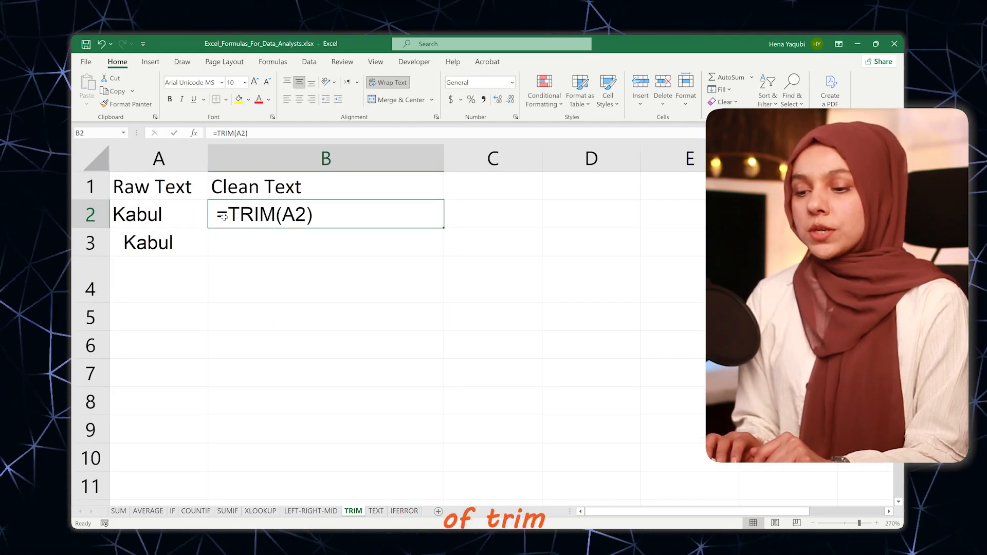
double_click(220, 215)
key(Return)
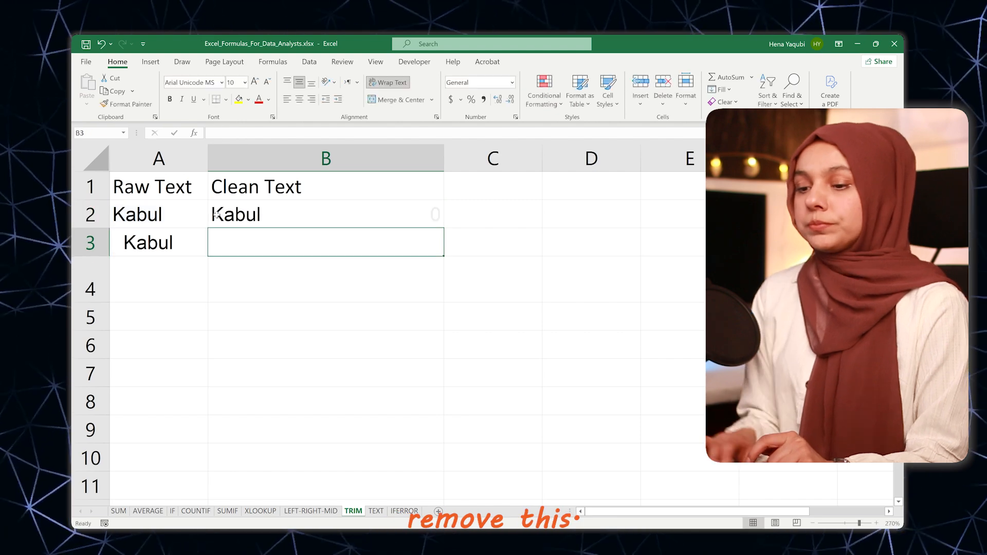
click(219, 215)
double_click(352, 217)
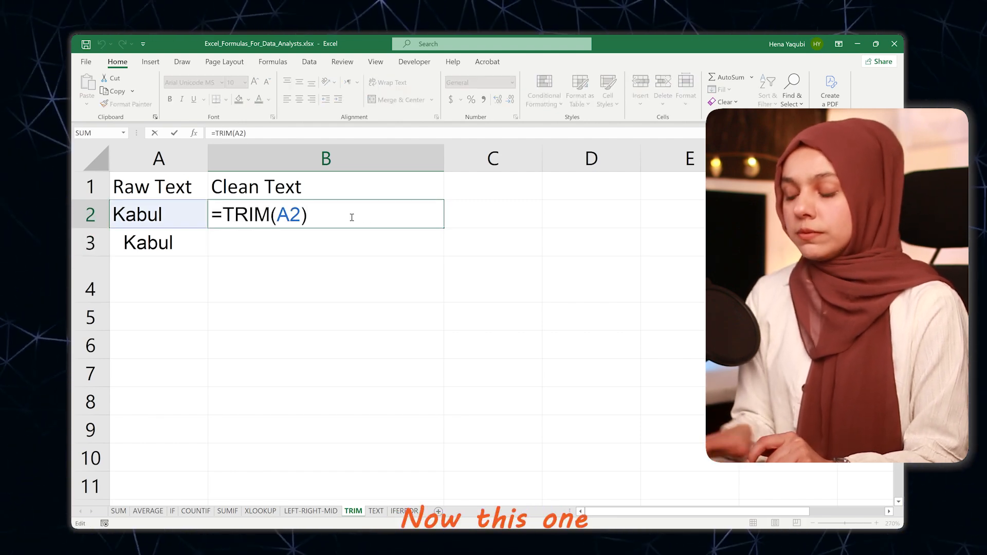
key(Return)
Step: Fill the TRIM formula from B2 down to B3
click(434, 214)
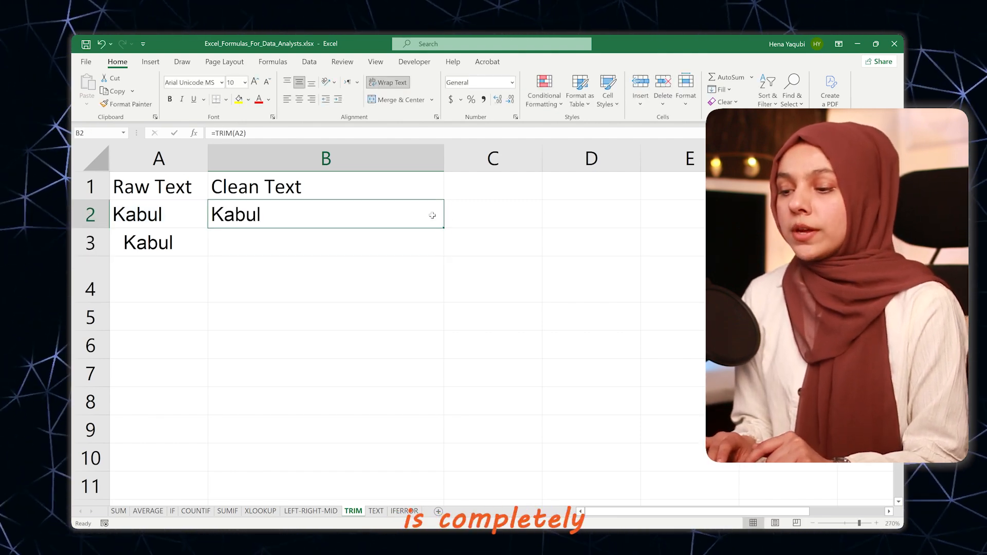
drag(445, 230, 446, 256)
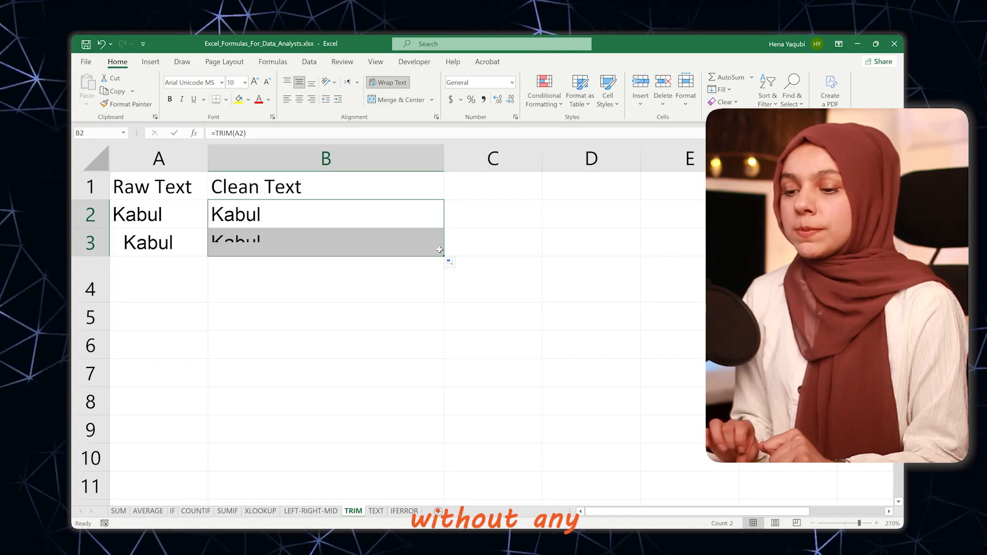
click(276, 252)
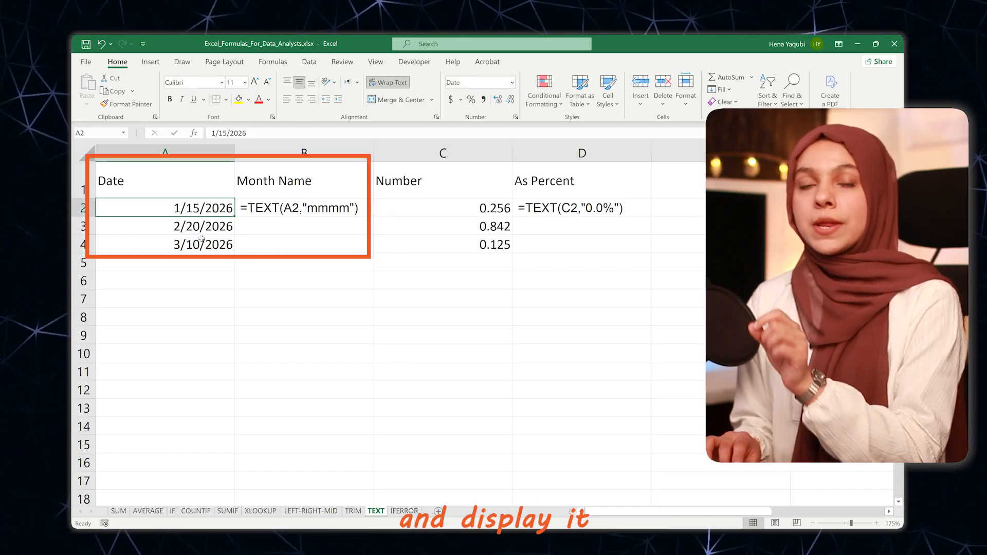
Step: Remove the leading space before the Month Name formula in B2 and enter it as =TEXT(A2,"mmmm")
double_click(286, 212)
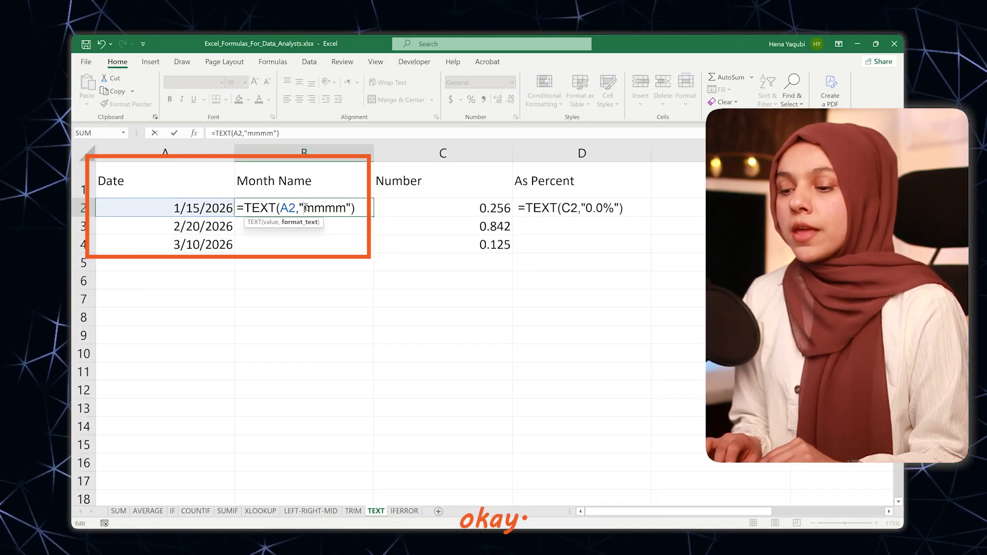
drag(304, 208, 344, 211)
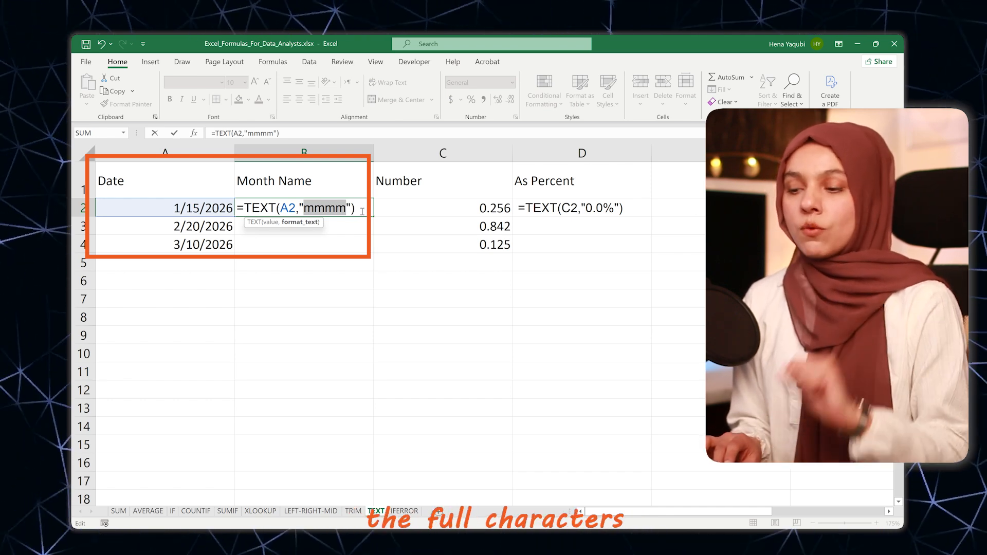
key(Return)
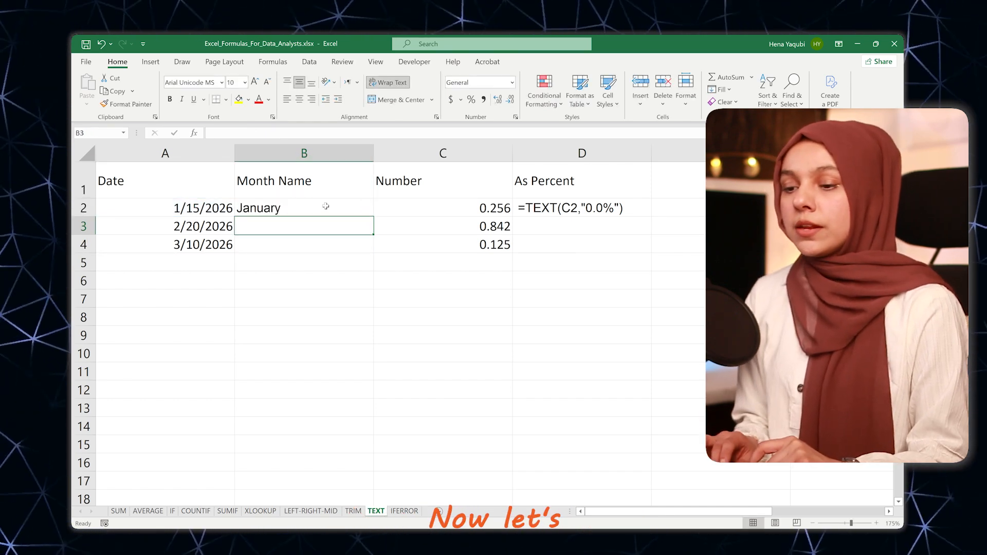
click(317, 209)
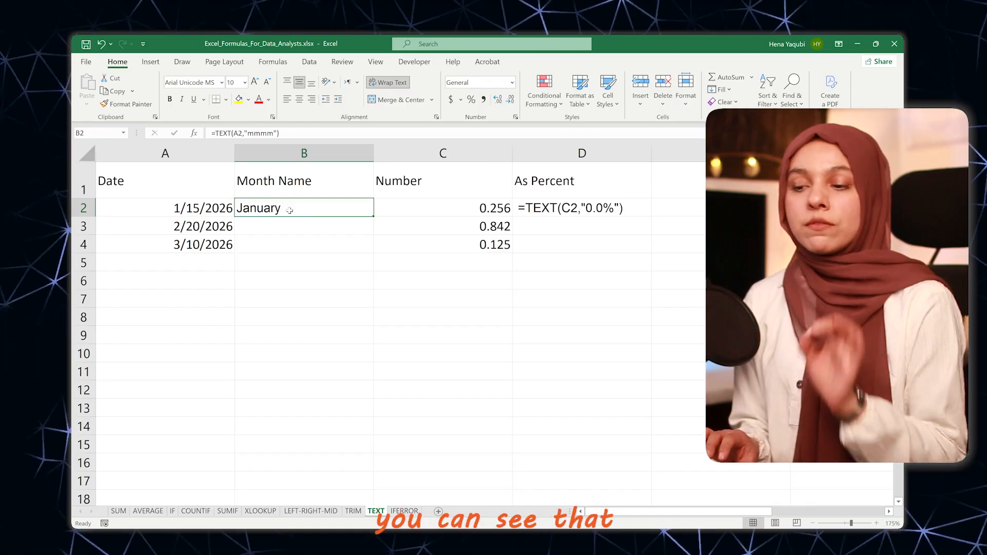
Step: Shorten the month format in the B2 formula to "mmm" and fill it down through B4
double_click(329, 215)
click(344, 210)
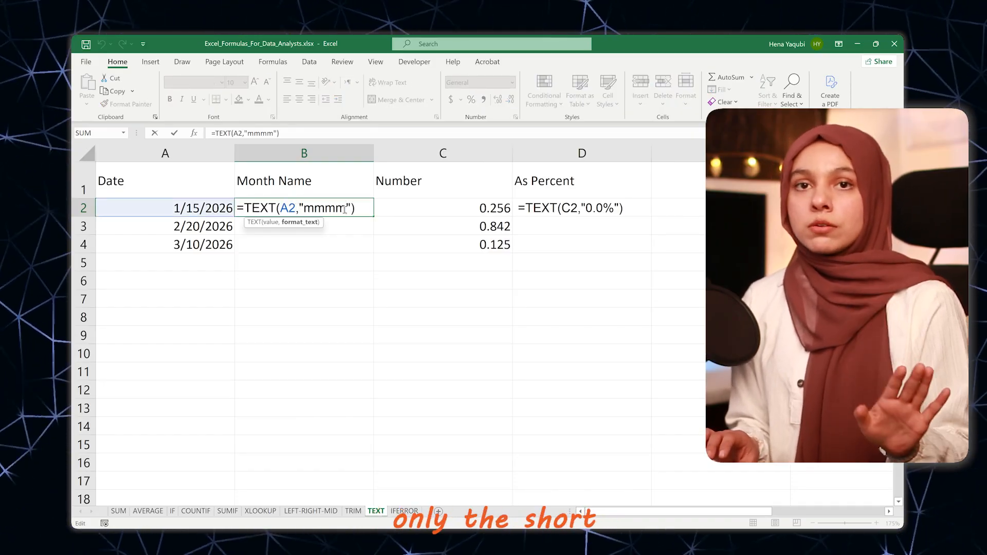
key(BackSpace)
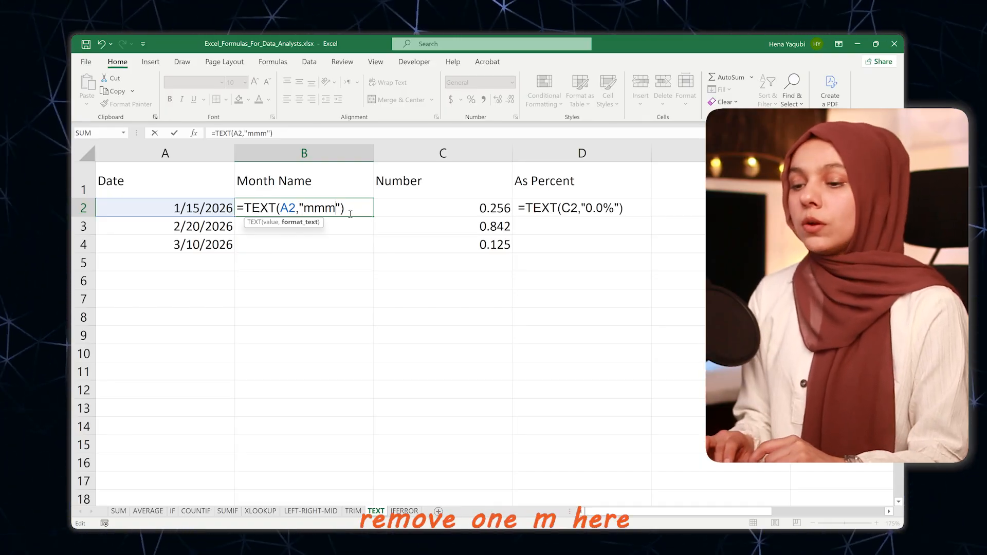
click(345, 209)
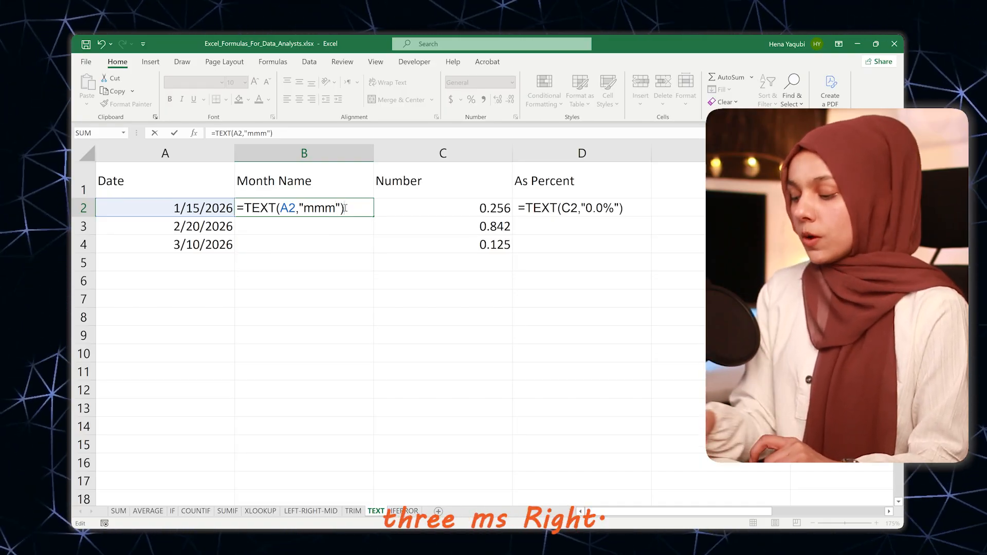
key(Return)
click(329, 208)
double_click(374, 216)
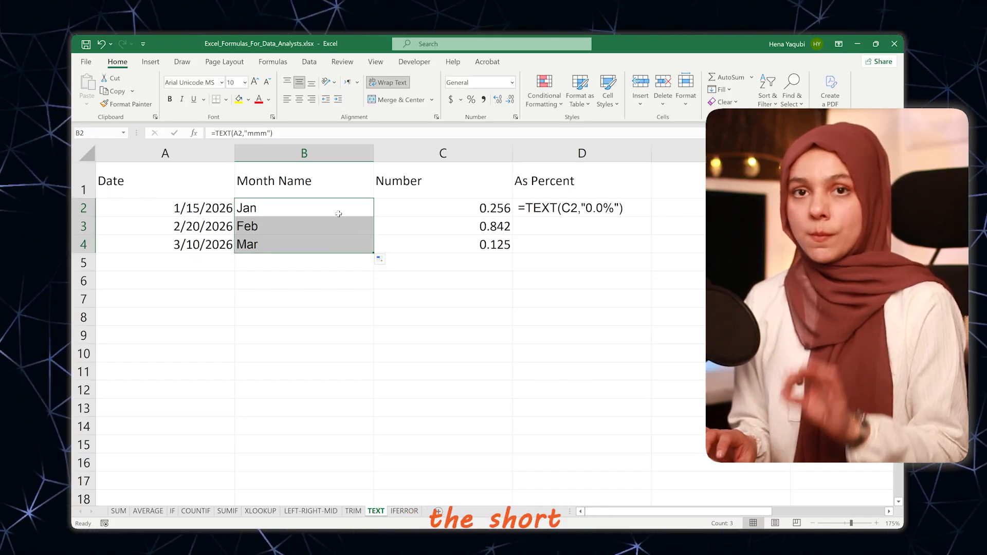
Step: Remove the leading space before the As Percent formula in D2 and enter it as =TEXT(C2,"0.0%")
click(473, 214)
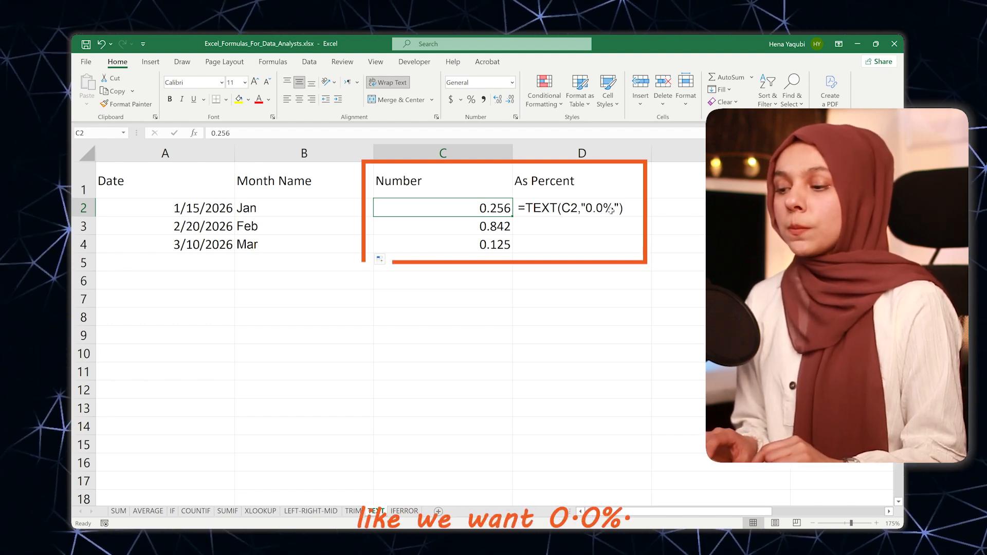
double_click(517, 207)
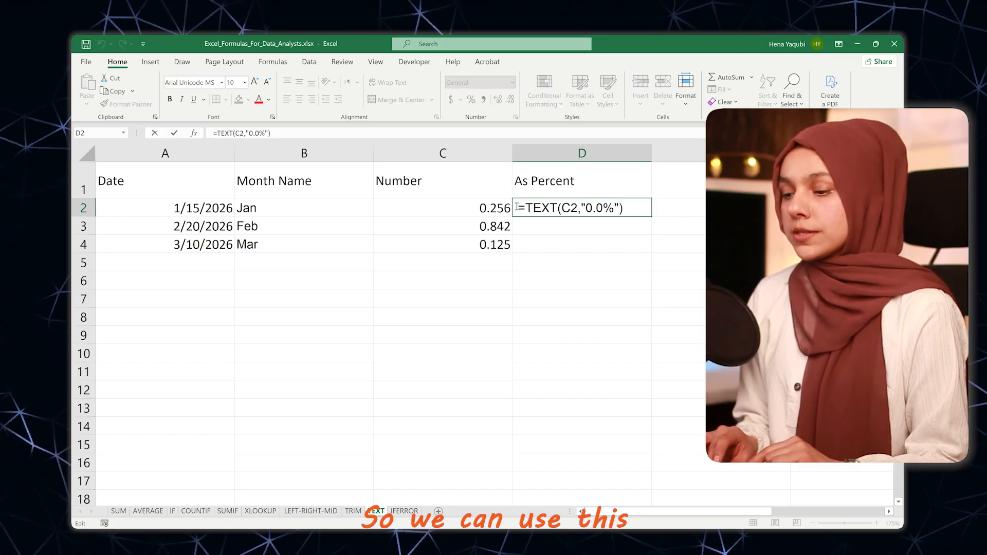
key(Return)
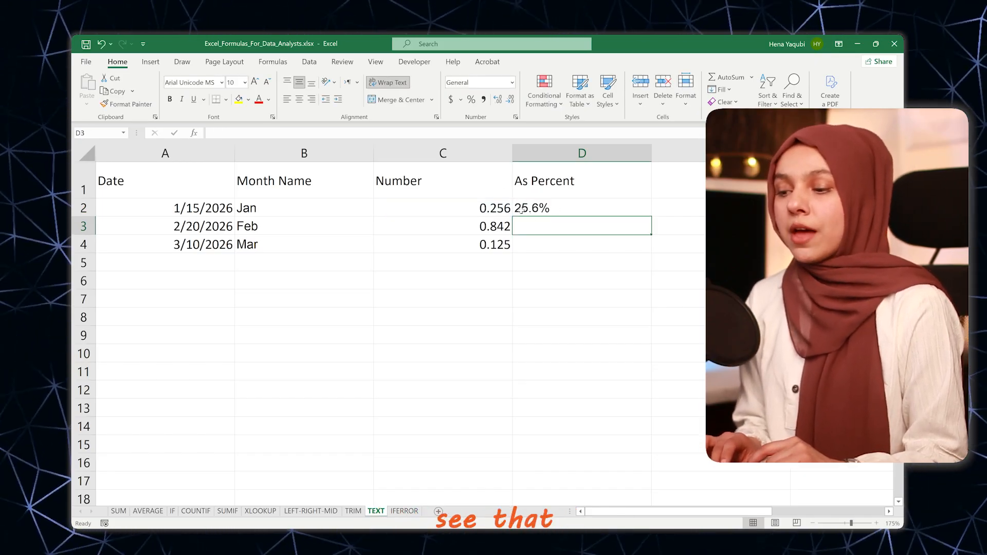
Step: Change the percent format in the D2 formula to "0.00%" and fill it down through D4
double_click(557, 211)
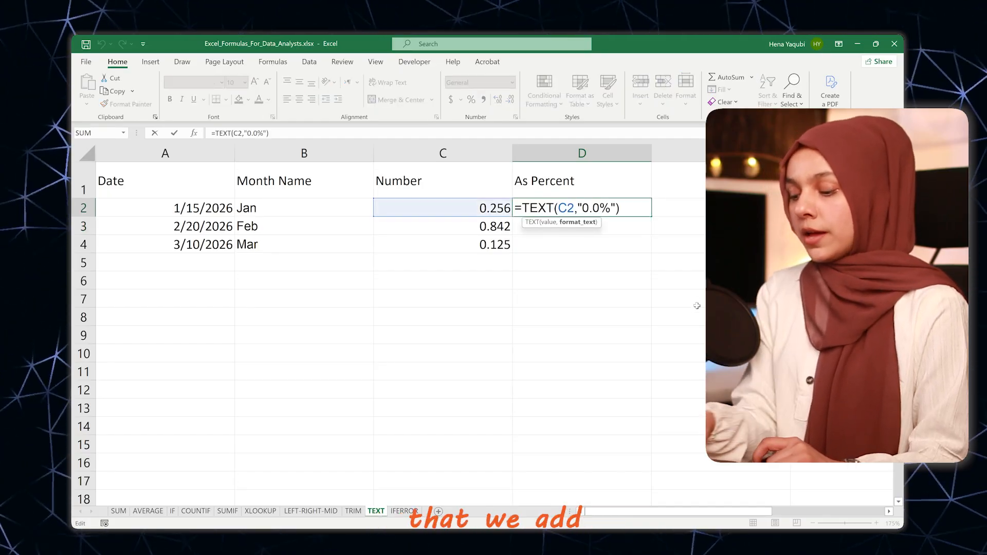
text(0)
key(Return)
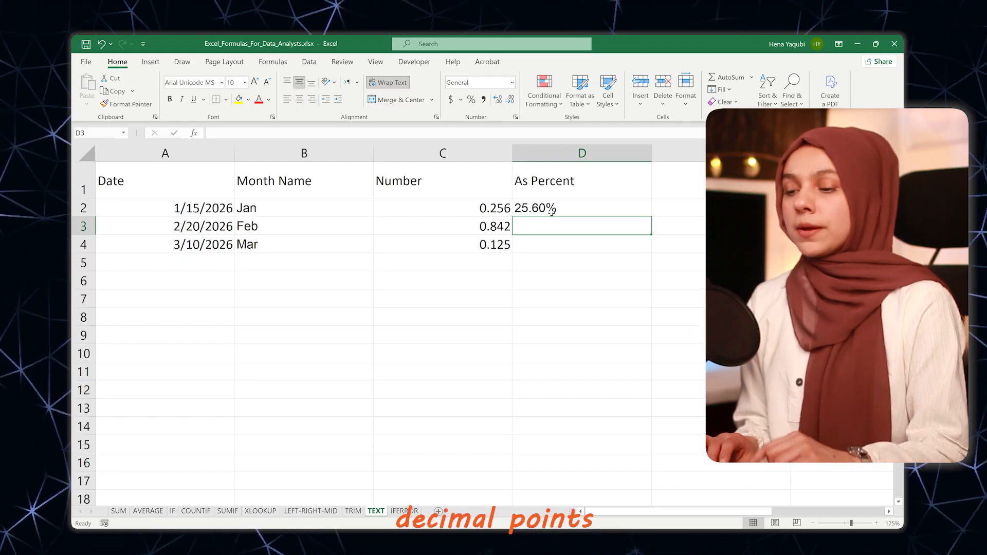
click(552, 210)
drag(651, 218, 648, 251)
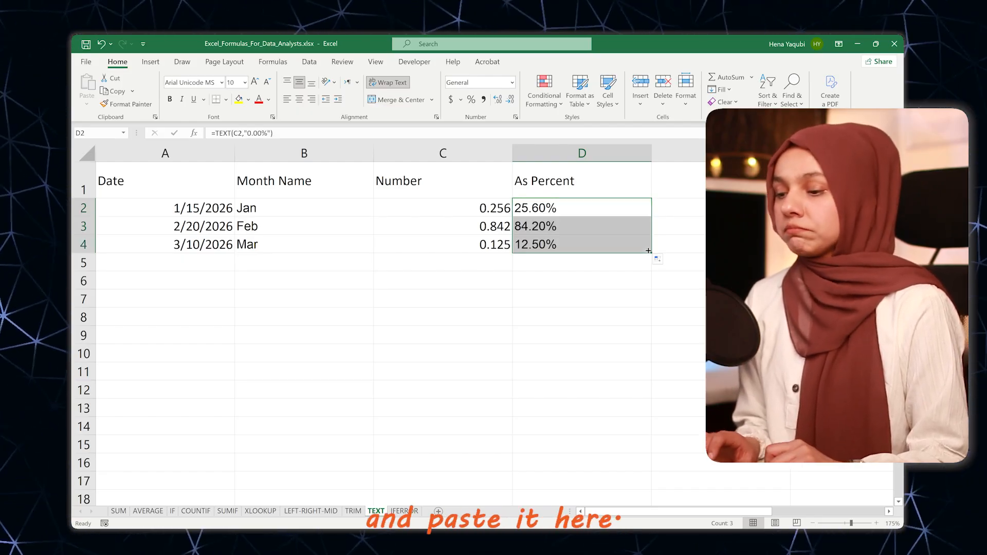
click(553, 228)
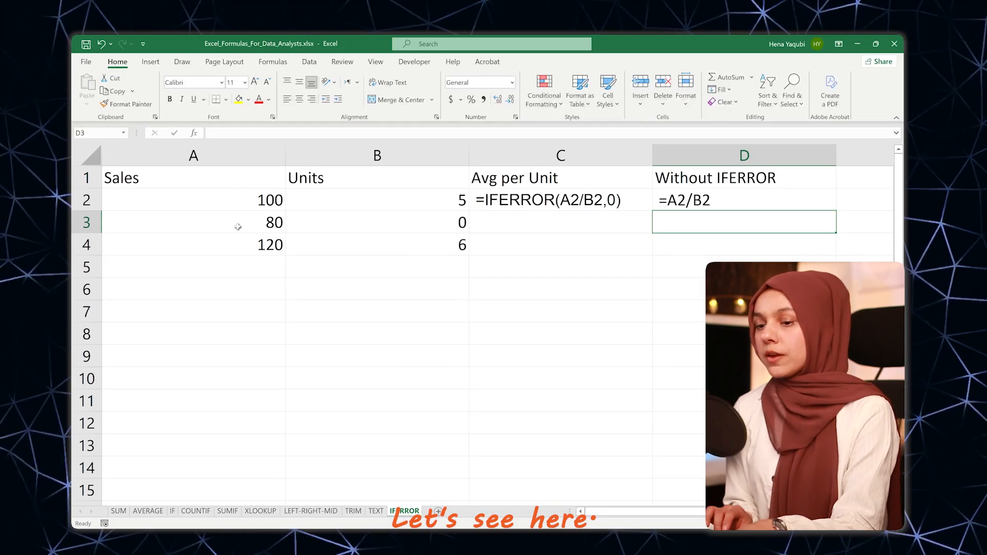
Step: Review the Sales and Units data on the IFERROR sheet, and activate the D2 formula as =A2/B2 by removing its leading space
click(211, 198)
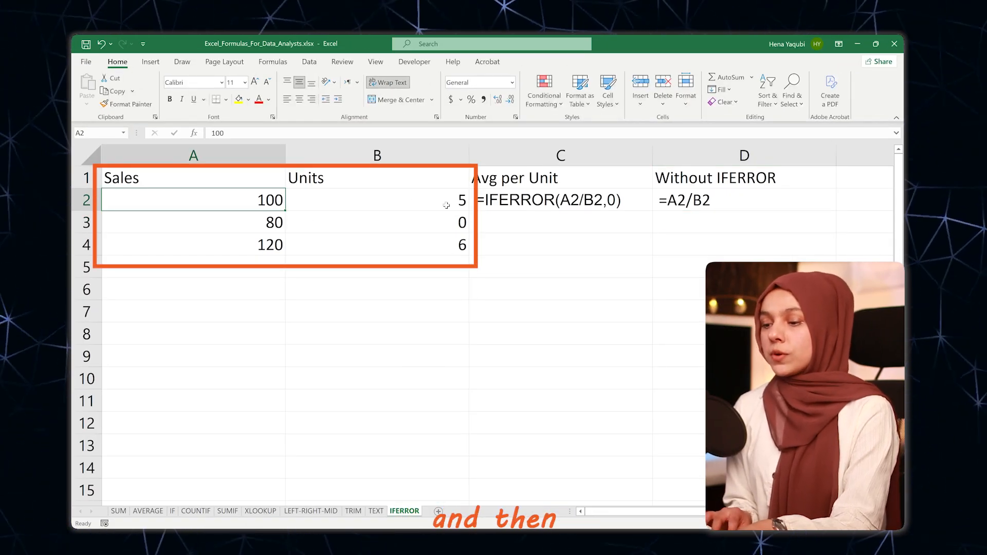
drag(446, 206, 452, 271)
click(379, 222)
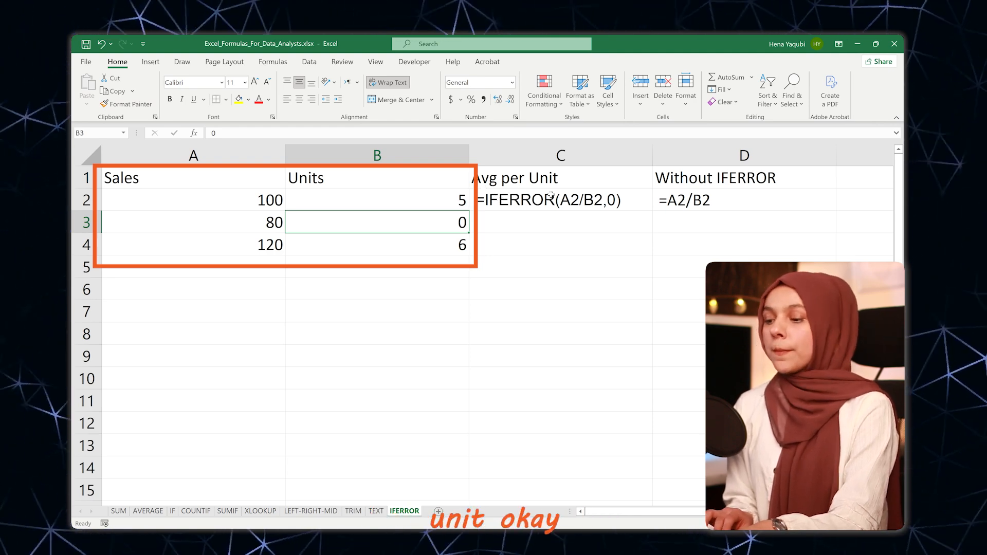
double_click(718, 200)
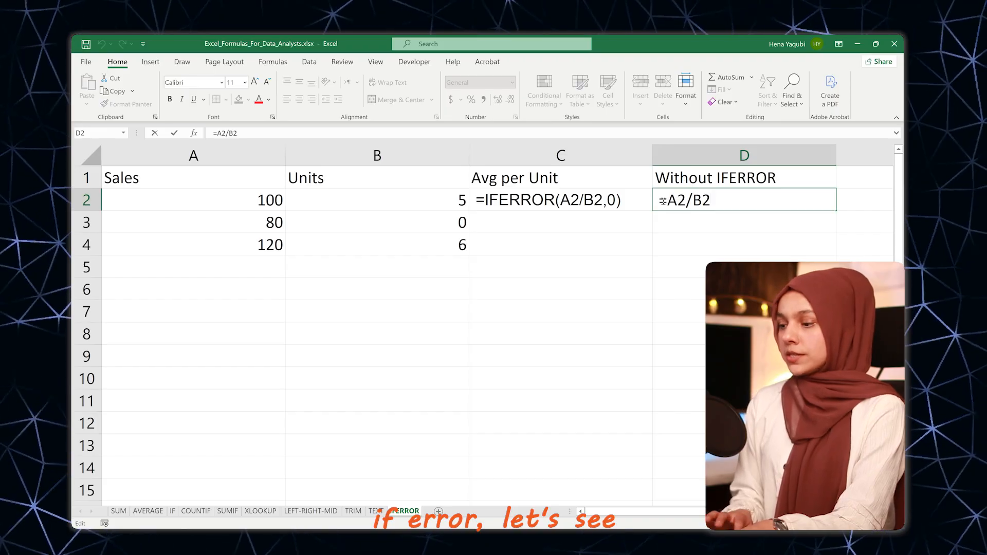
key(BackSpace)
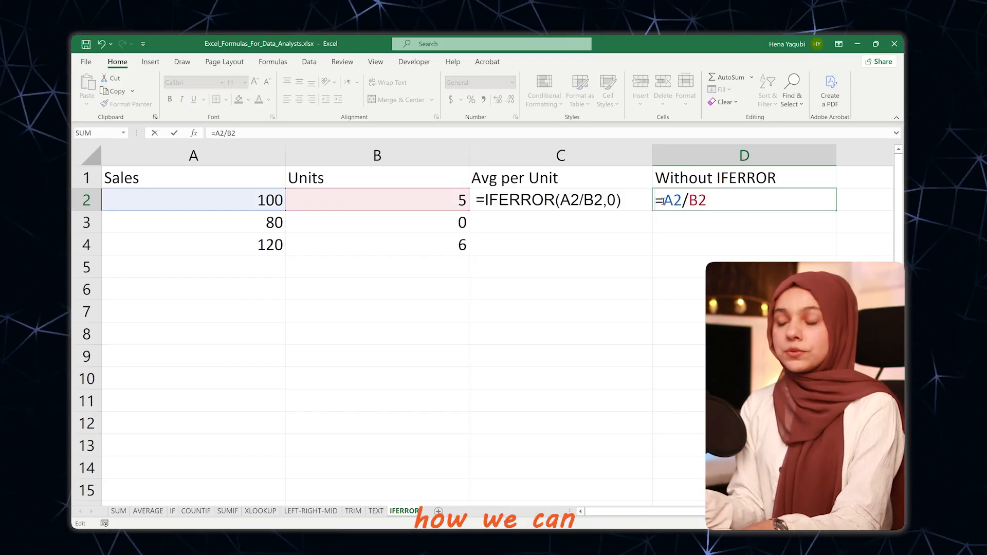
key(Return)
click(696, 197)
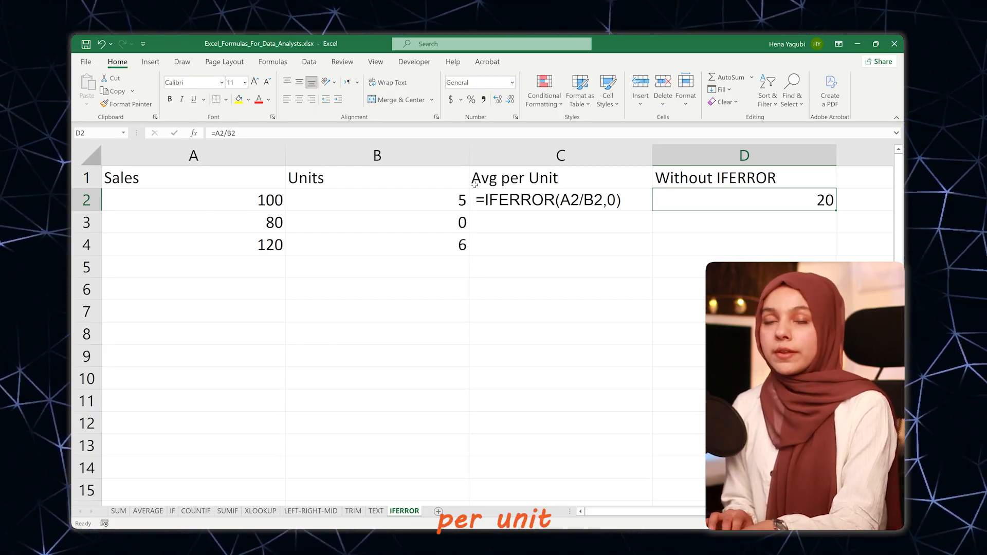
Step: Fill the division formula from D2 down through D4 and inspect the results in D3 and D4
double_click(810, 202)
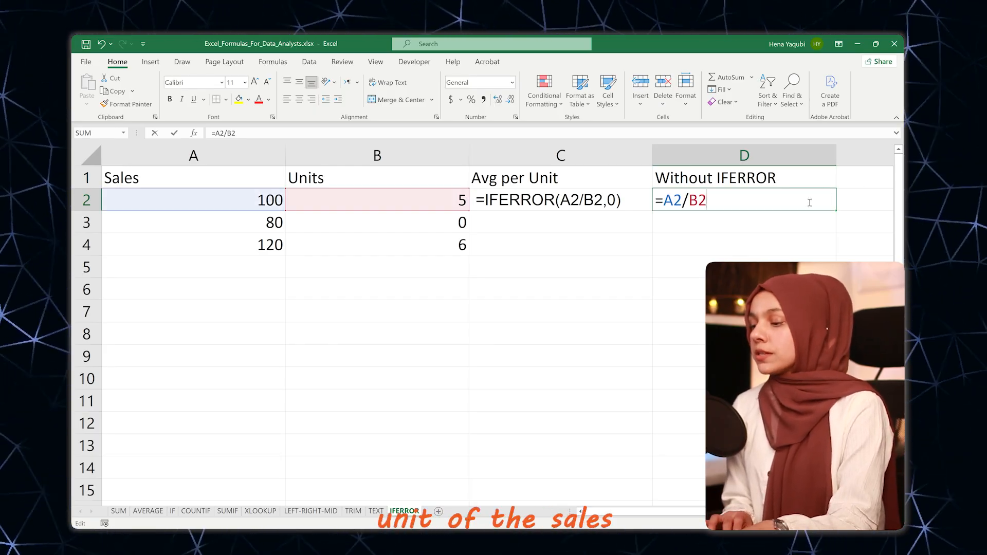
key(Return)
click(829, 201)
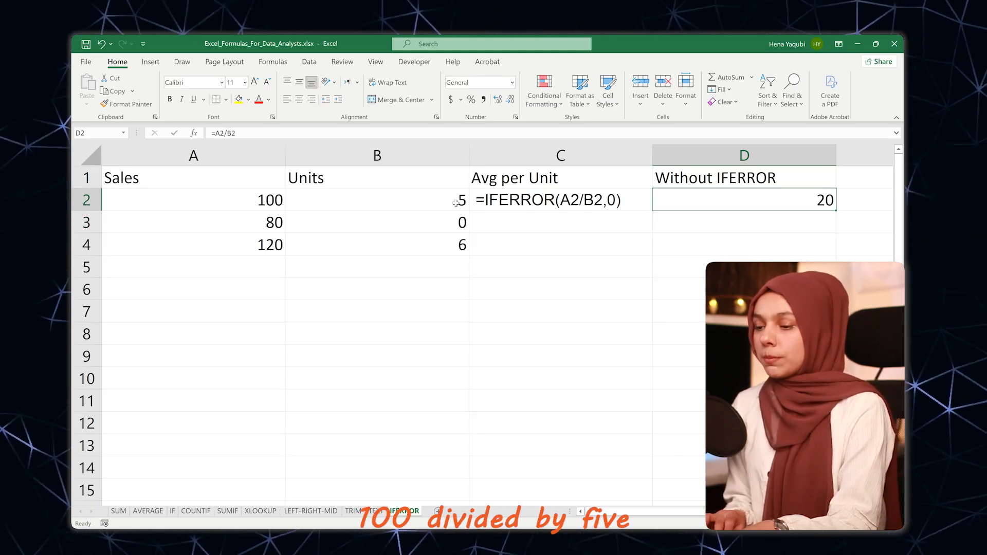
click(835, 216)
click(826, 202)
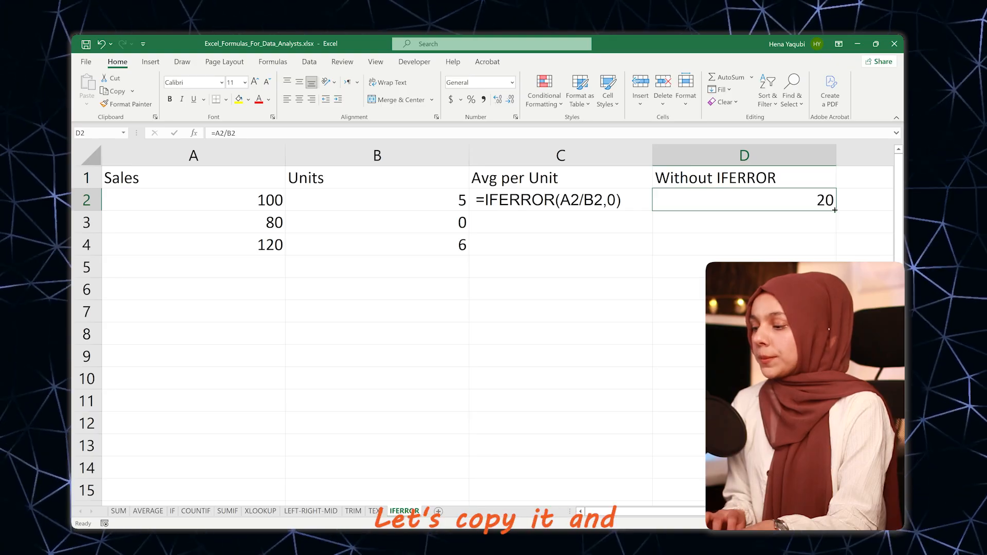
drag(835, 211, 831, 250)
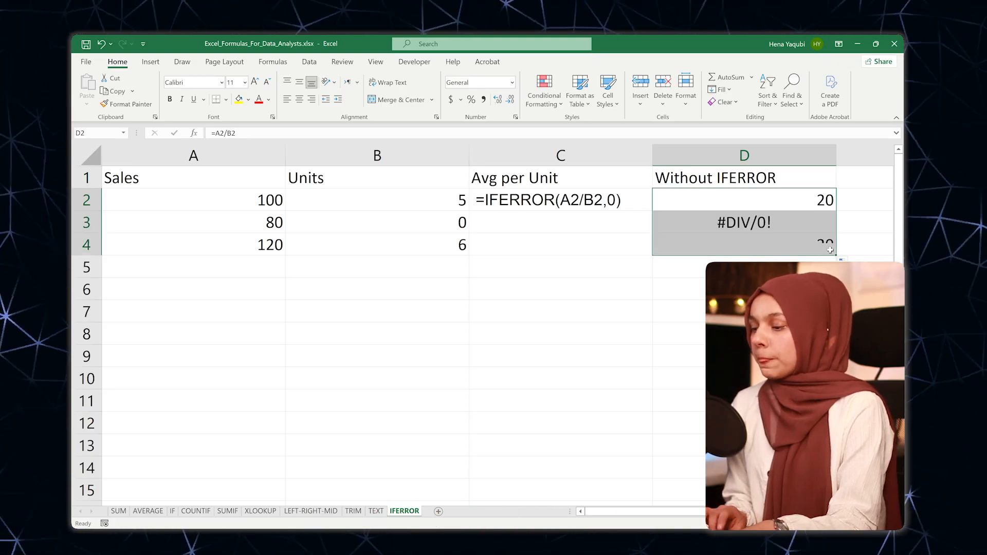
click(753, 225)
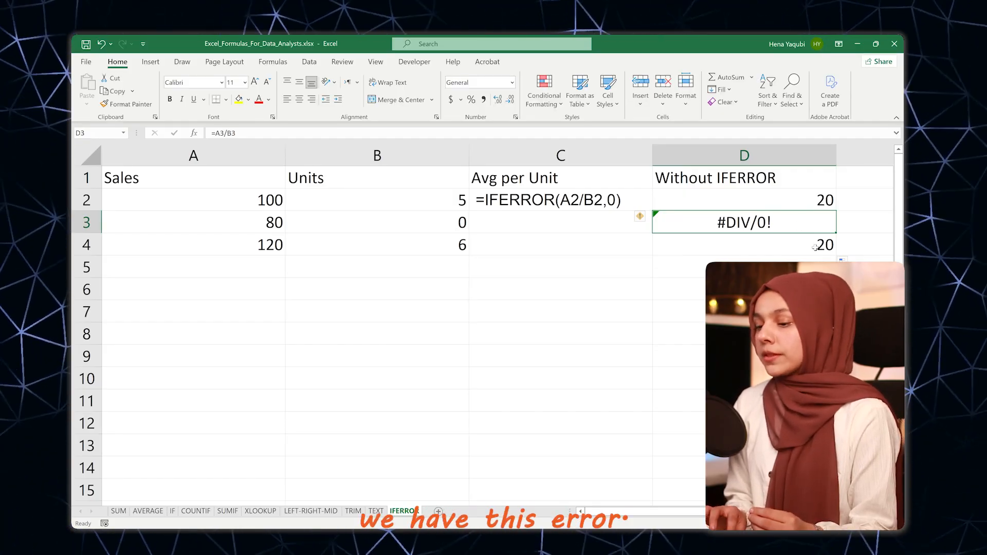
key(Down)
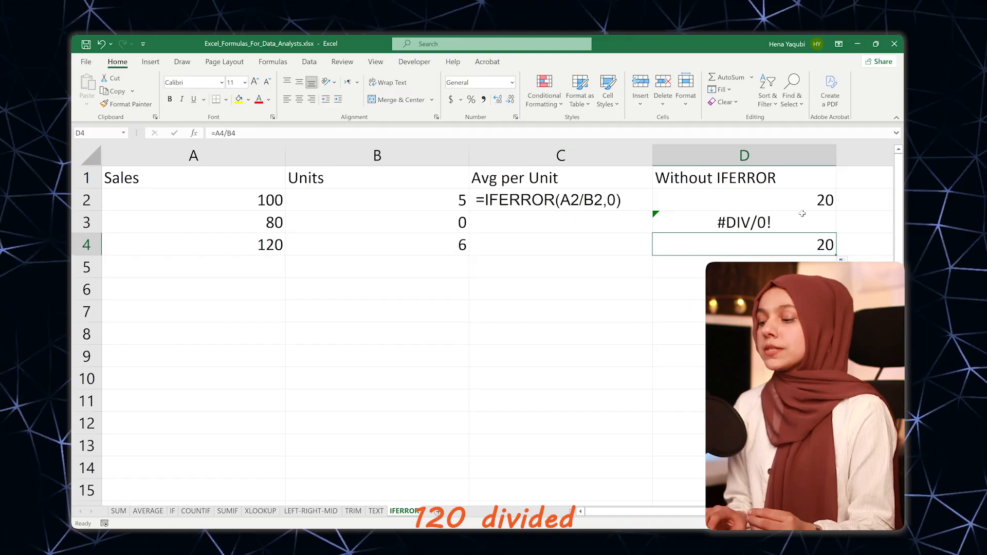
click(734, 218)
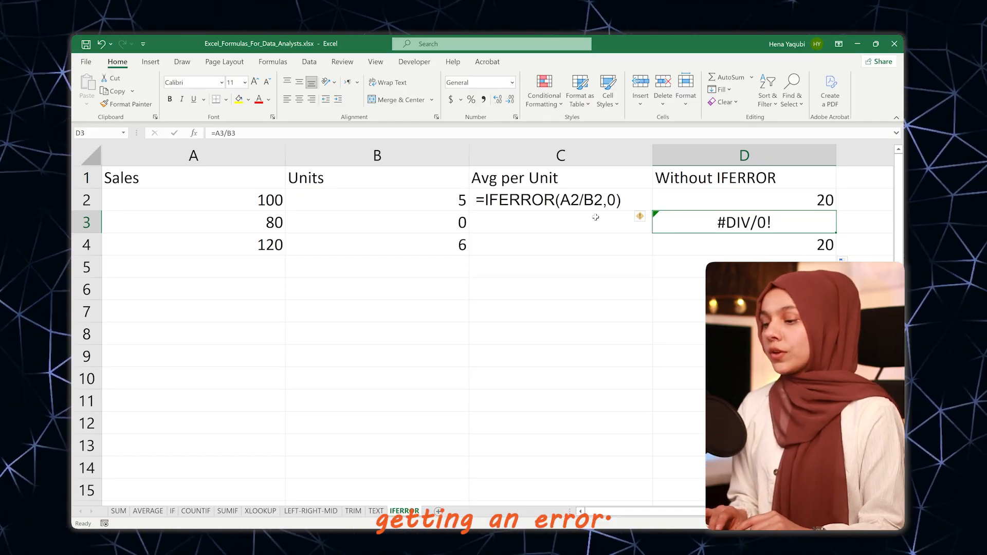
Step: Remove the leading space before the Avg per Unit formula in C2 and enter it as =IFERROR(A2/B2,0)
click(527, 204)
key(F2)
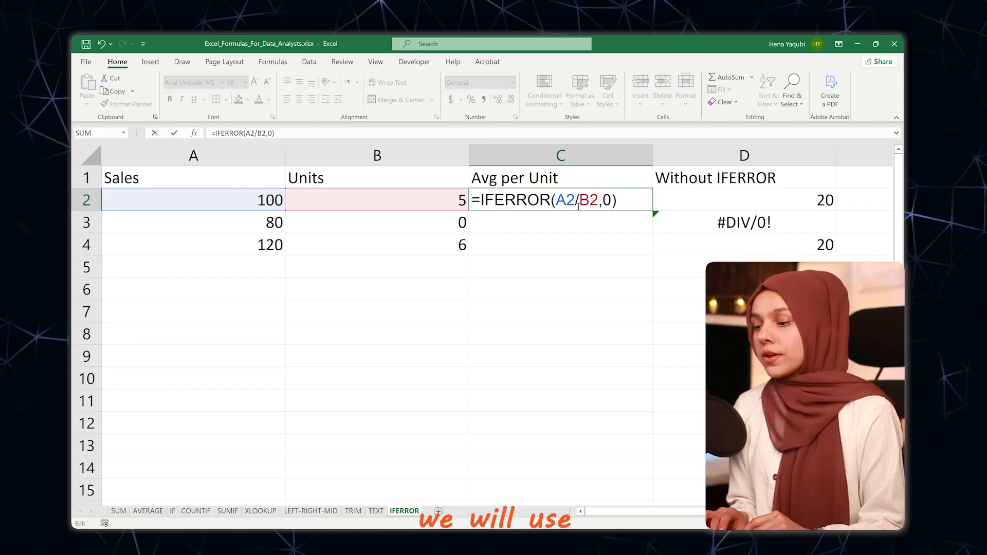
double_click(607, 200)
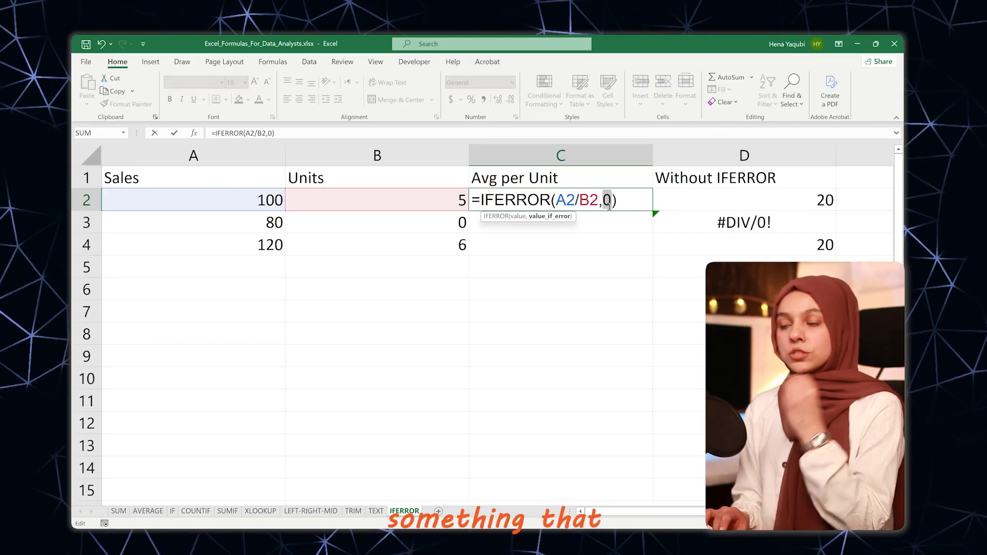
click(560, 201)
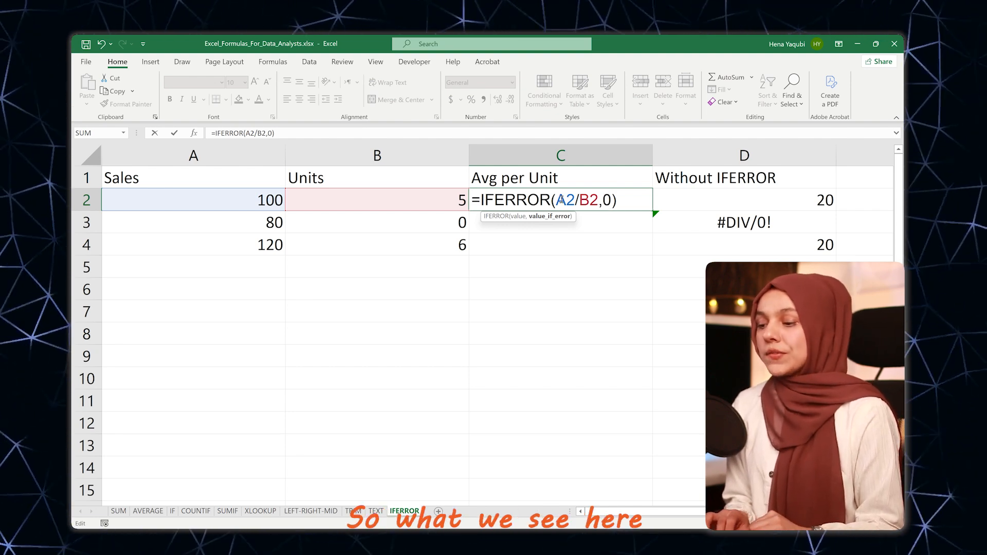
drag(570, 200, 597, 204)
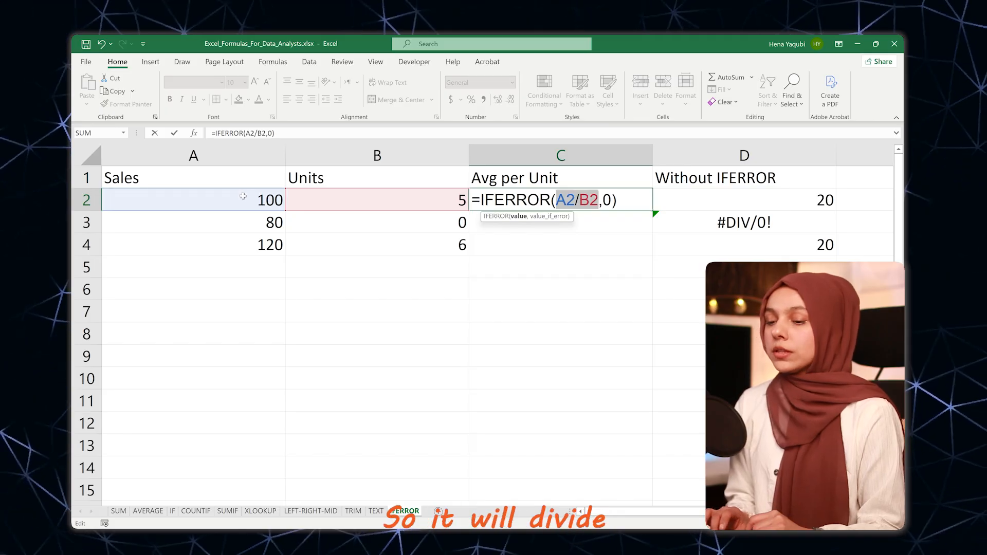
click(606, 200)
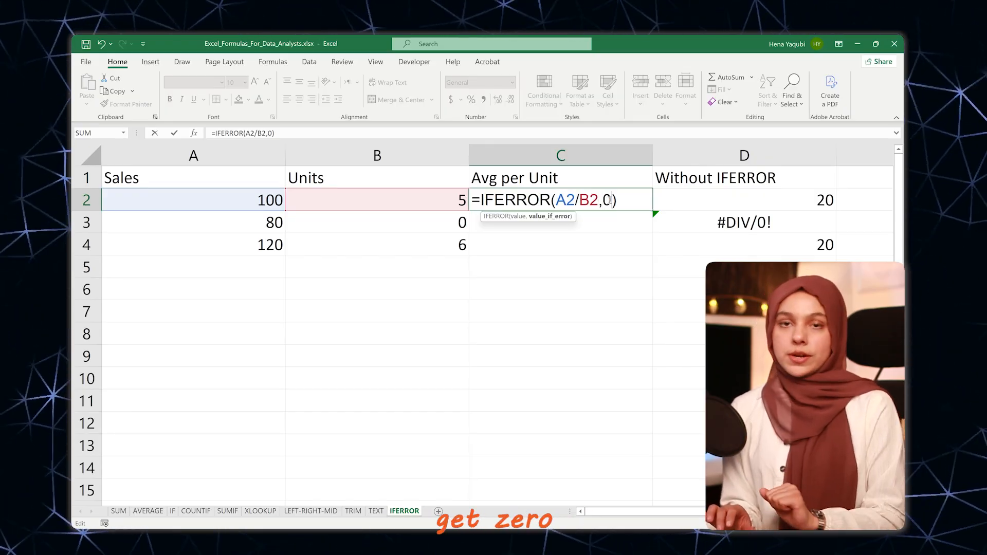
key(Return)
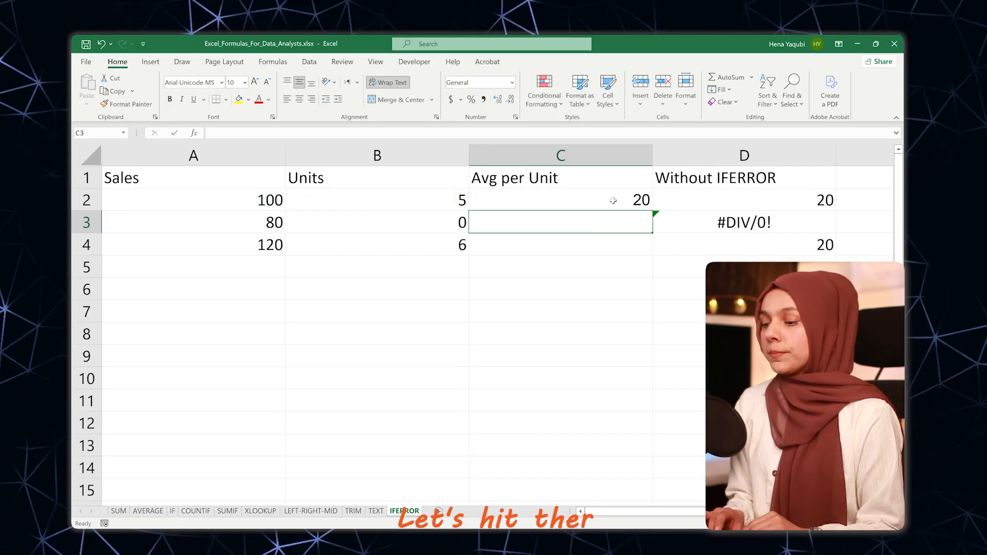
Step: Fill the IFERROR formula from C2 down through C4 and select C3 to check its result
click(609, 200)
drag(653, 213, 654, 257)
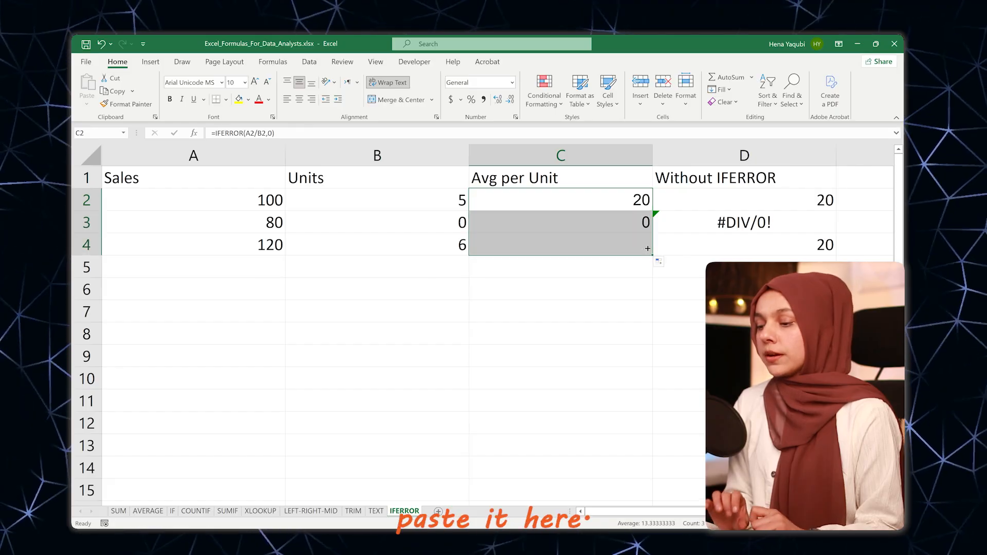
click(598, 226)
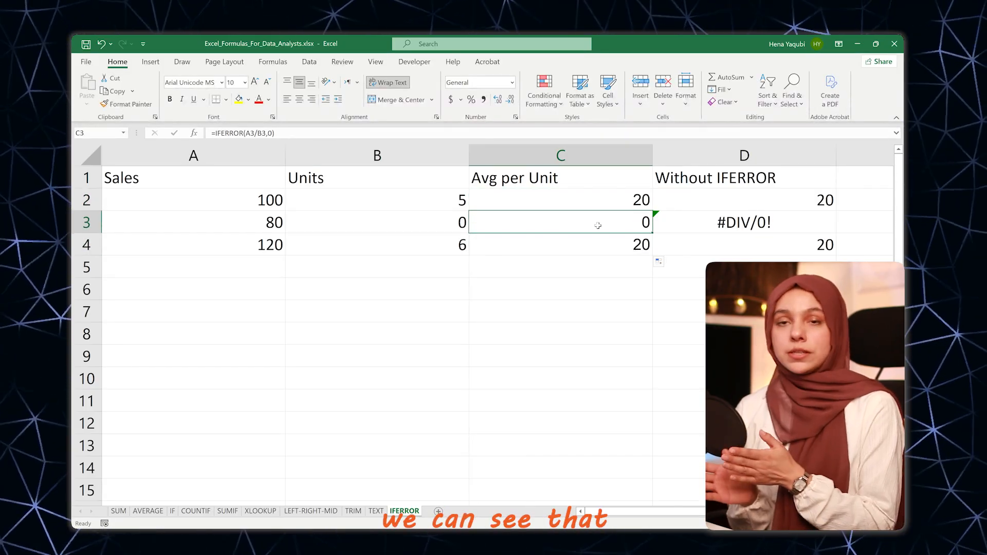